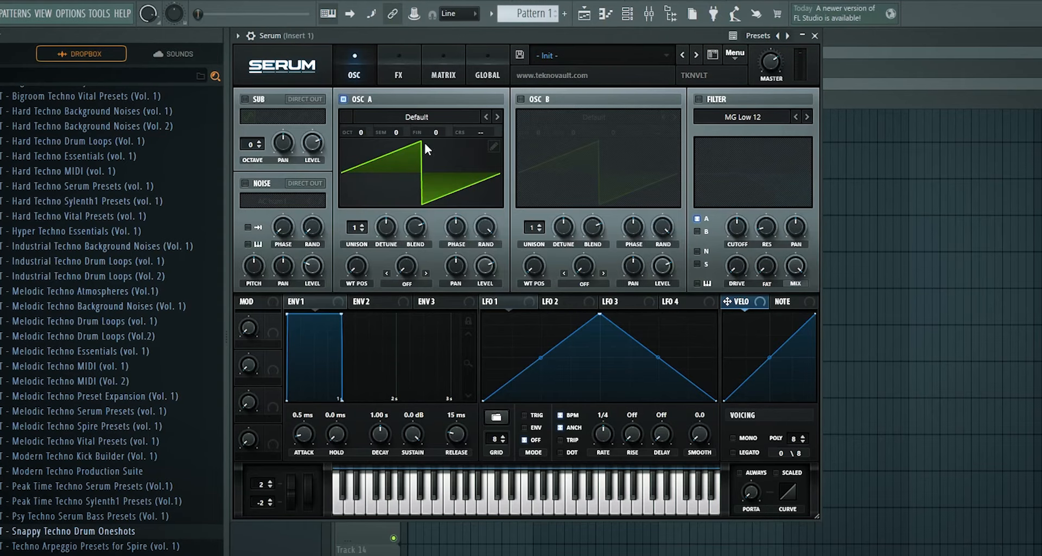
Load the Basic_McB analog wavetable into oscillator A and move its wavetable position slightly up to a rounded saw shape.
{"action": "left_click", "coordinate": [436, 117]}
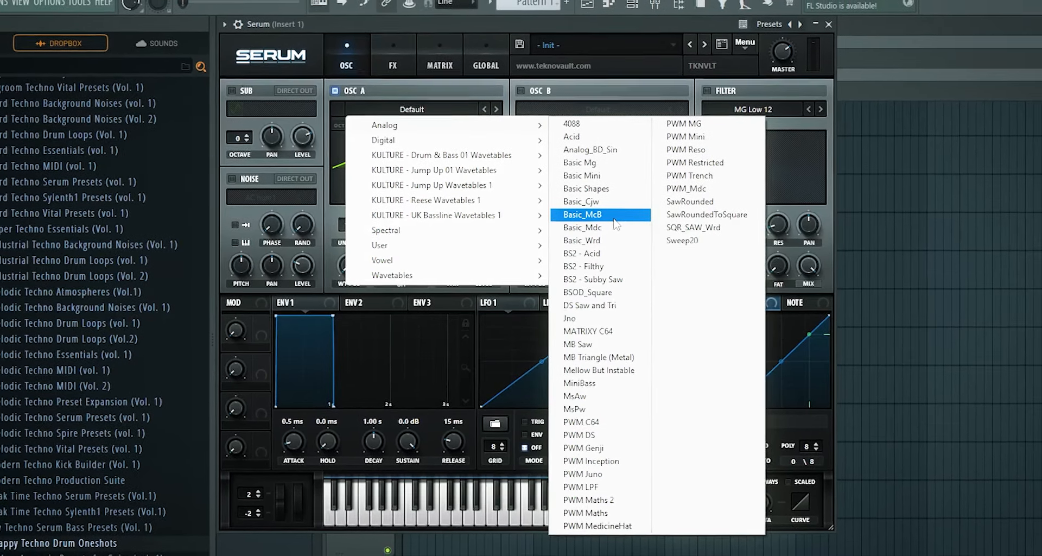
{"action": "left_click", "coordinate": [608, 213]}
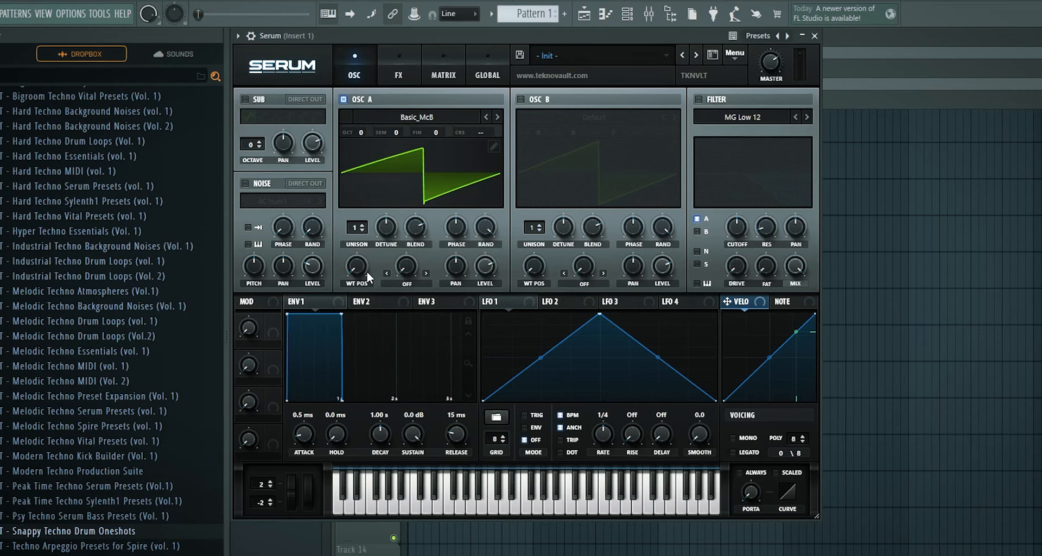
{"action": "left_click_drag", "start_coordinate": [364, 244], "coordinate": [362, 242]}
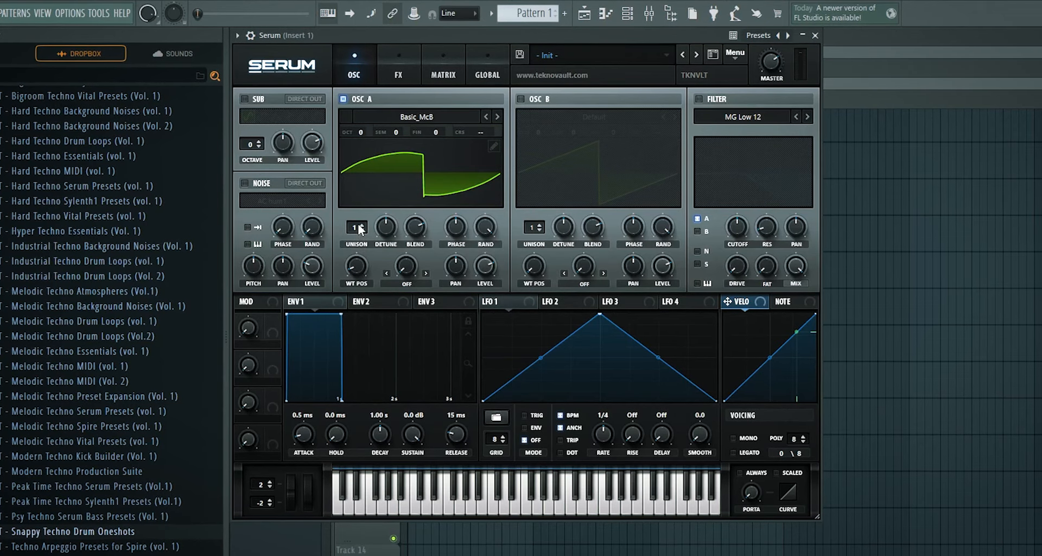
Set oscillator A to 6 unison voices, adjust the detune, and lower its phase randomization to about 43%.
{"action": "mouse_move", "coordinate": [359, 228]}
{"action": "left_mouse_down"}
{"action": "mouse_move", "coordinate": [358, 216]}
{"action": "mouse_move", "coordinate": [384, 249]}
{"action": "left_mouse_up"}
{"action": "left_click_drag", "start_coordinate": [486, 226], "coordinate": [492, 284]}
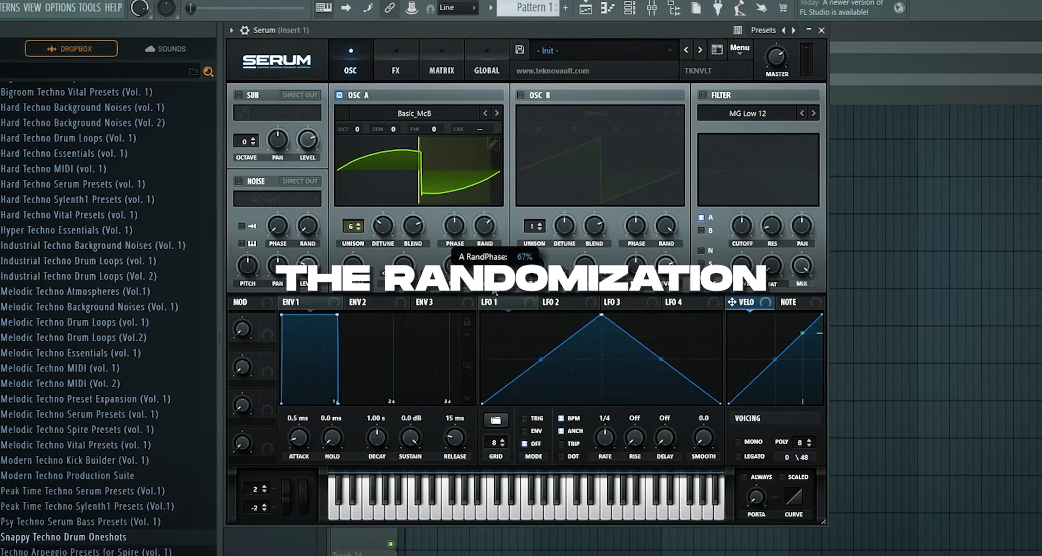
{"action": "left_click_drag", "start_coordinate": [383, 227], "coordinate": [392, 206]}
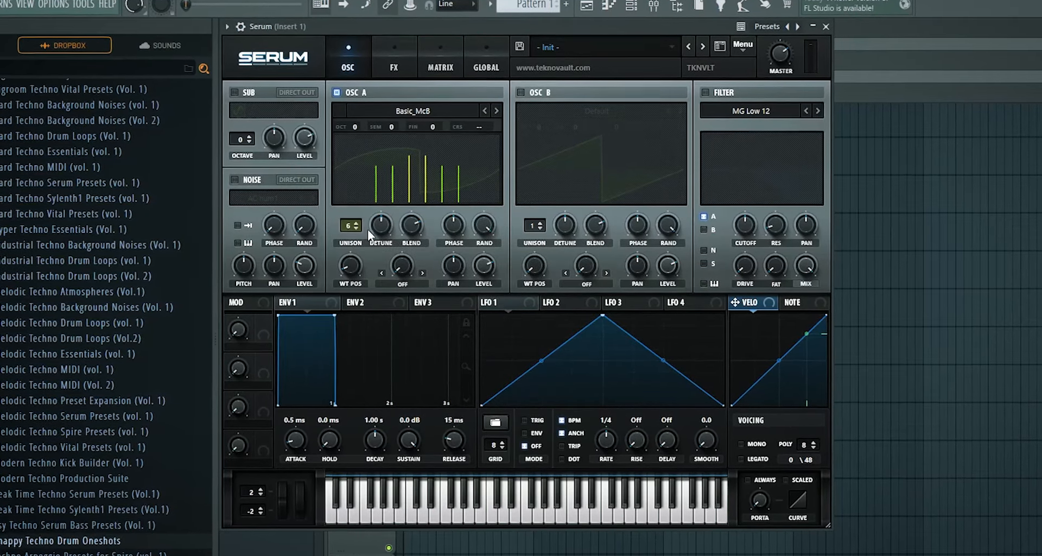
{"action": "mouse_move", "coordinate": [484, 225]}
{"action": "left_mouse_down"}
{"action": "mouse_move", "coordinate": [476, 249]}
{"action": "mouse_move", "coordinate": [480, 231]}
{"action": "mouse_move", "coordinate": [486, 241]}
{"action": "left_mouse_up"}
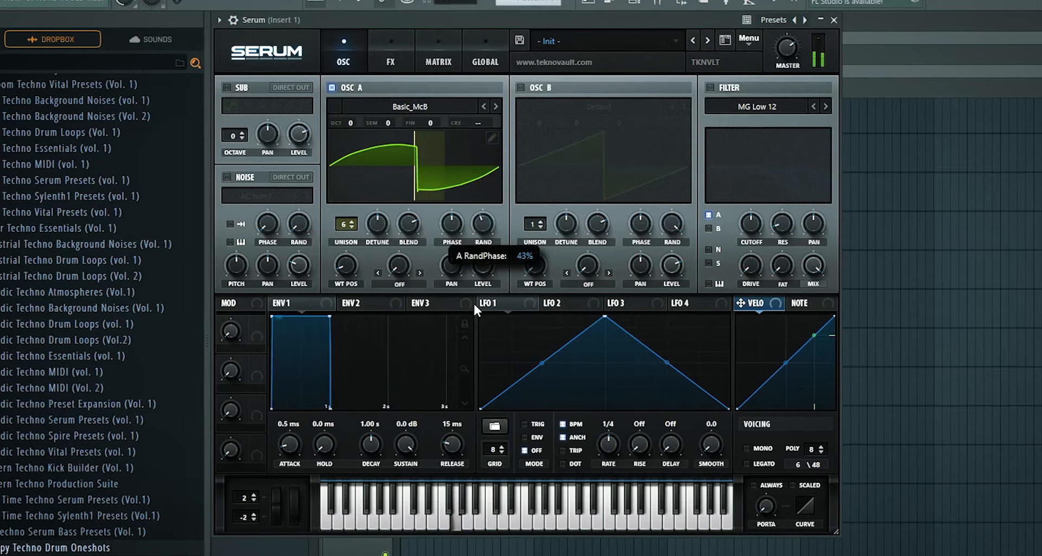
Try different phase randomization amounts on oscillator A, ending at a very low amount.
{"action": "left_click_drag", "start_coordinate": [474, 302], "coordinate": [468, 314]}
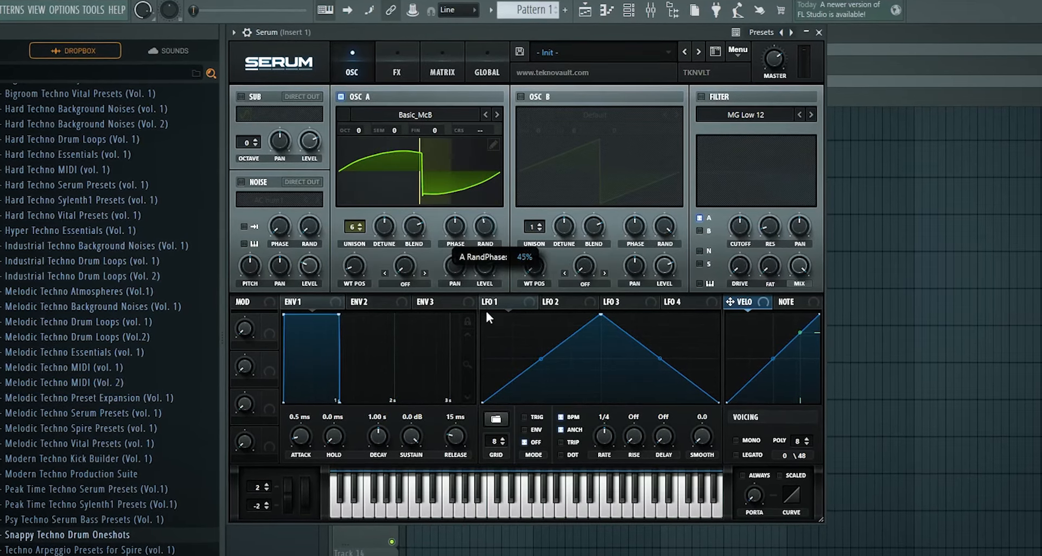
{"action": "left_click_drag", "start_coordinate": [487, 313], "coordinate": [487, 337]}
{"action": "left_click_drag", "start_coordinate": [477, 228], "coordinate": [481, 233]}
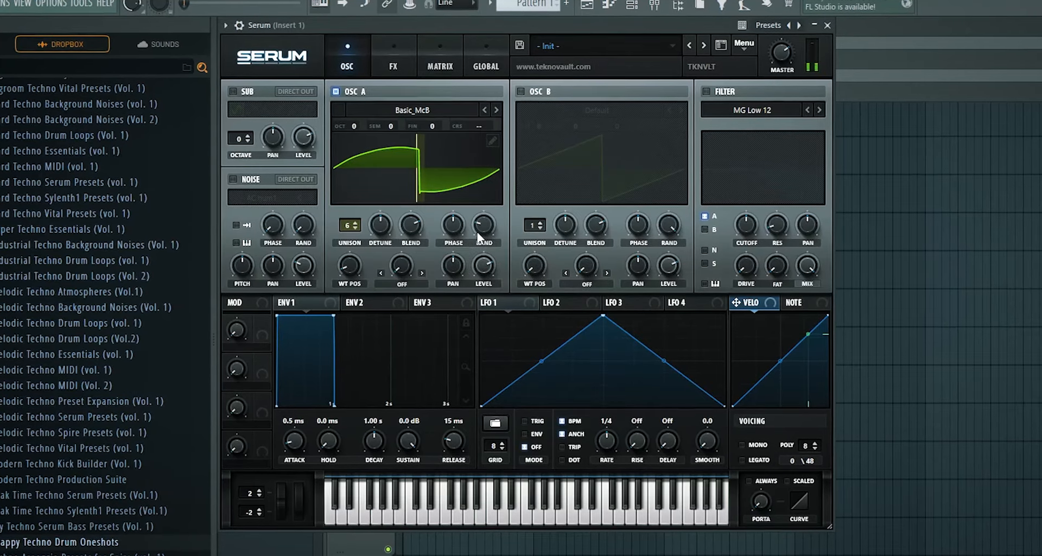
Compare 1 and 10 unison voices on oscillator A, settle on 6 with less detune, and raise the phase randomization.
{"action": "left_click_drag", "start_coordinate": [351, 227], "coordinate": [383, 225]}
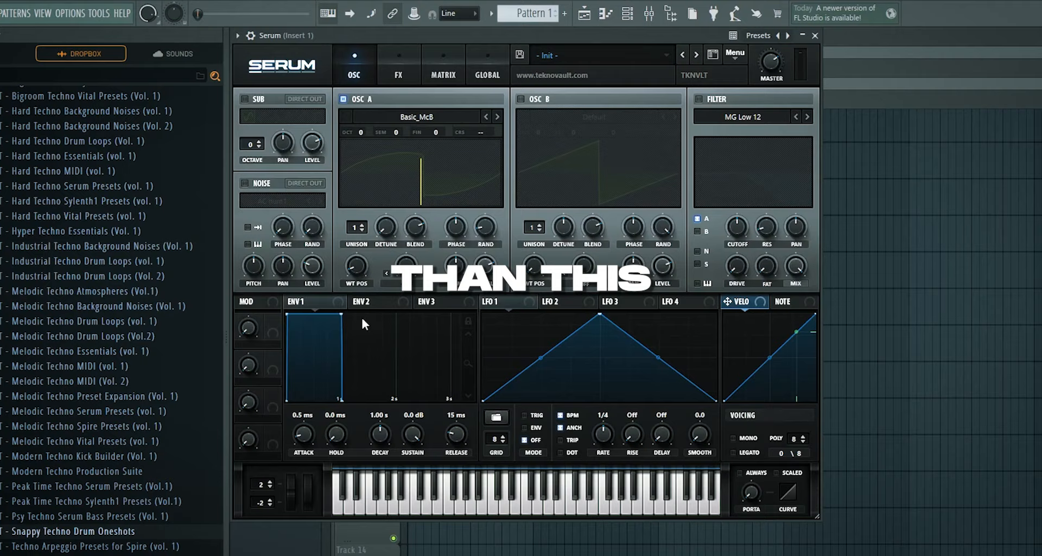
{"action": "left_click_drag", "start_coordinate": [357, 227], "coordinate": [369, 142]}
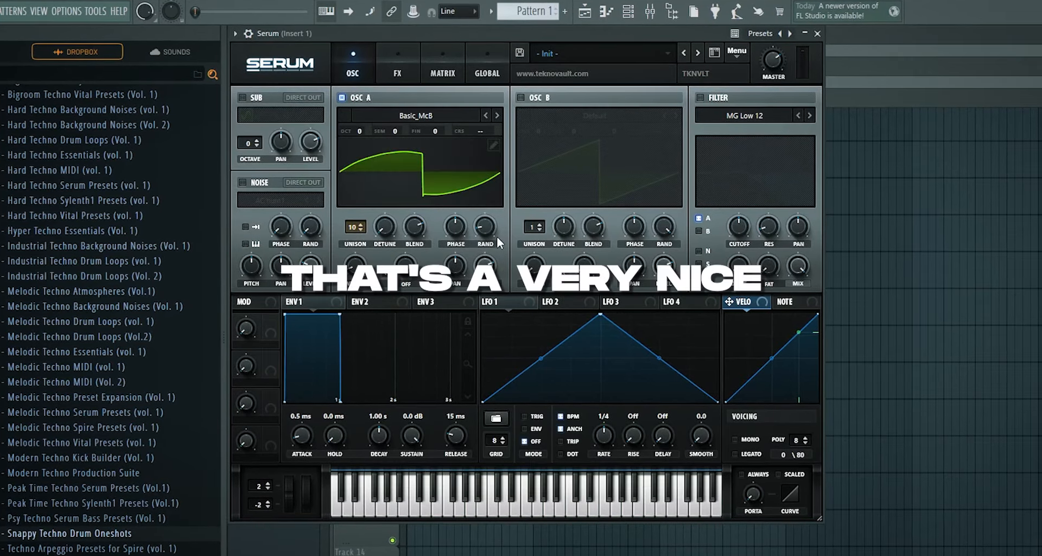
{"action": "left_click_drag", "start_coordinate": [384, 224], "coordinate": [356, 266]}
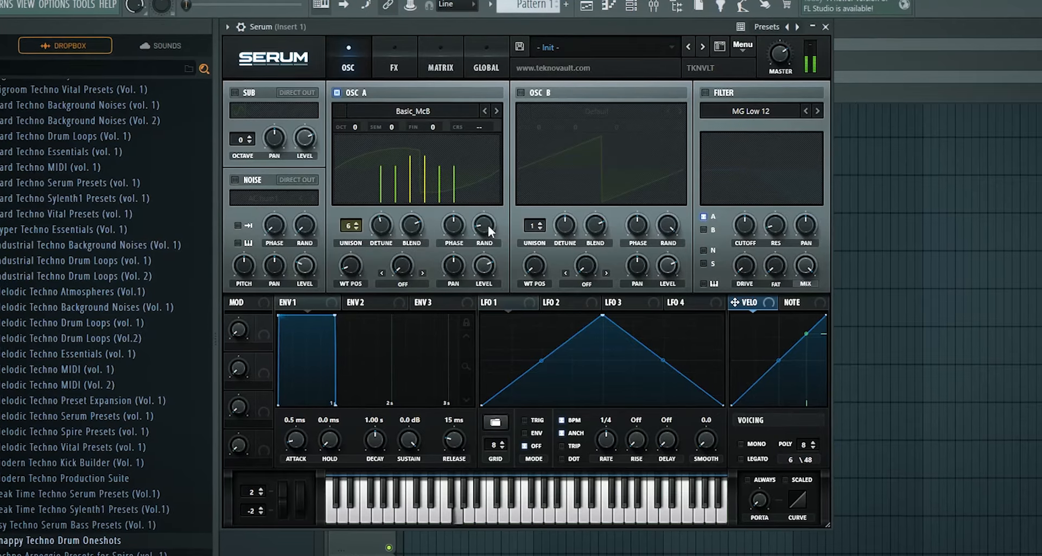
{"action": "left_click_drag", "start_coordinate": [488, 226], "coordinate": [501, 194]}
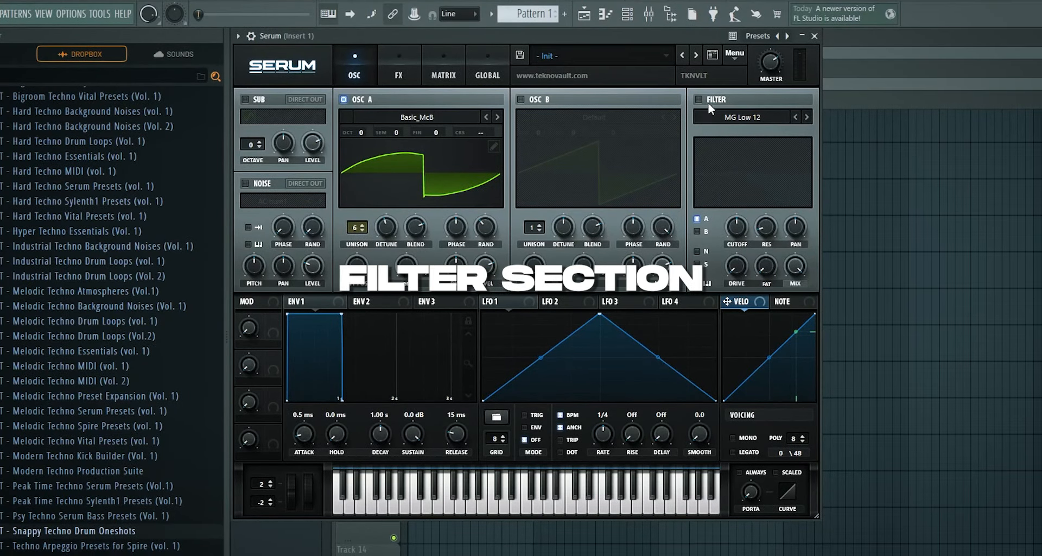
Enable the filter for oscillator A and set its type to Low 12.
{"action": "left_click", "coordinate": [699, 100]}
{"action": "left_click", "coordinate": [744, 117]}
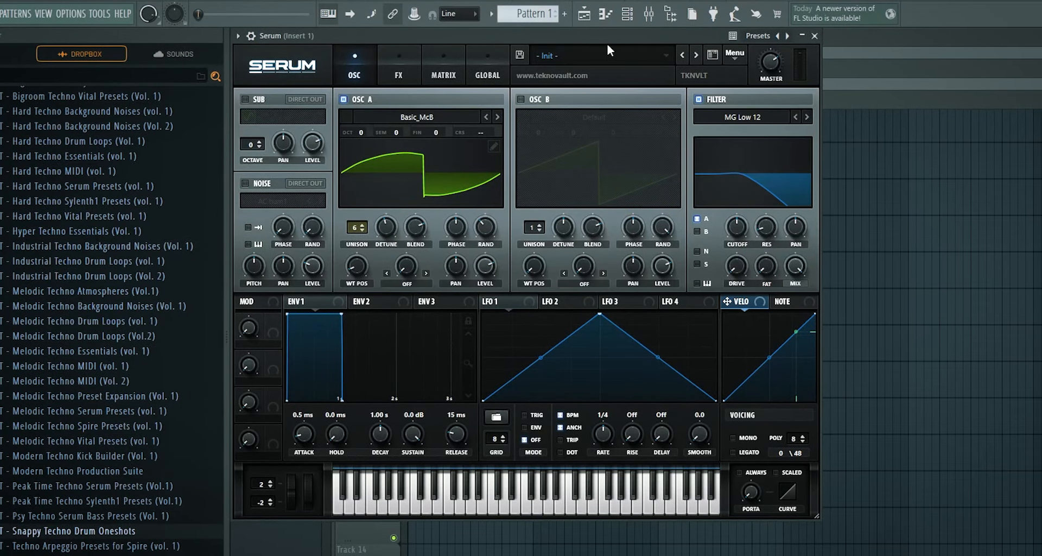
{"action": "left_click", "coordinate": [730, 115]}
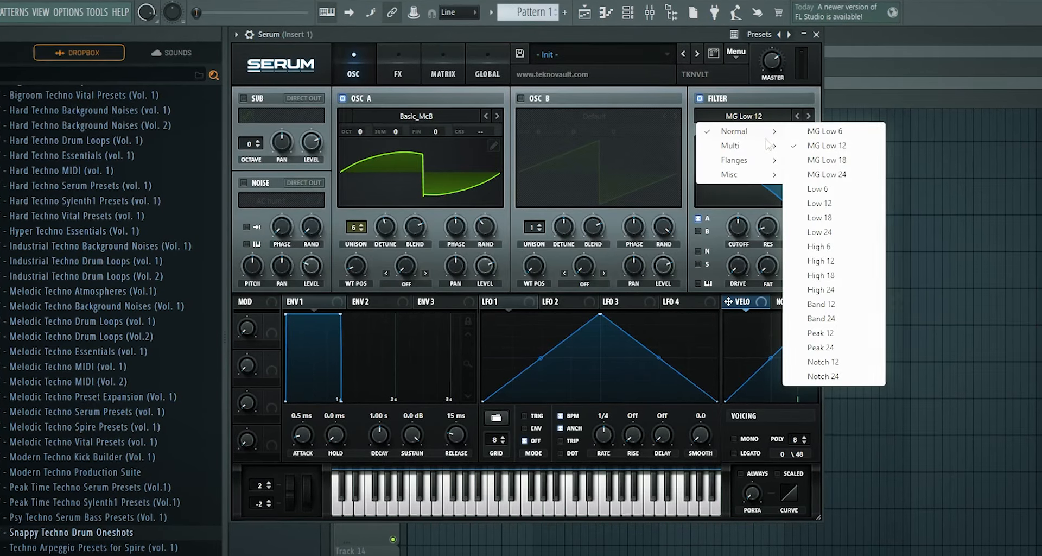
{"action": "left_click", "coordinate": [831, 203]}
Try the MG Low 6 and German LP filter types.
{"action": "left_click", "coordinate": [745, 116]}
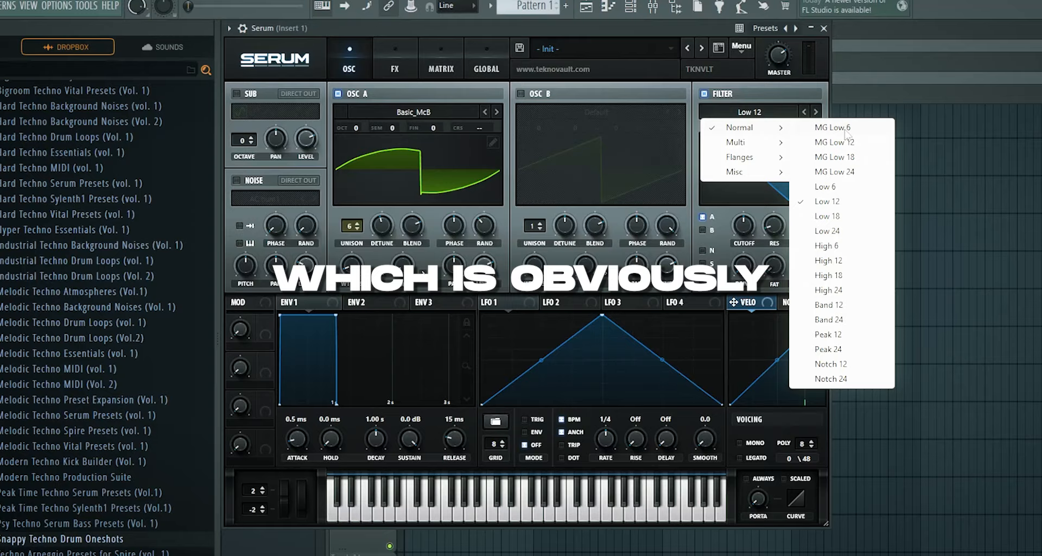
{"action": "left_click", "coordinate": [829, 129]}
{"action": "left_click", "coordinate": [749, 112]}
{"action": "mouse_move", "coordinate": [771, 172]}
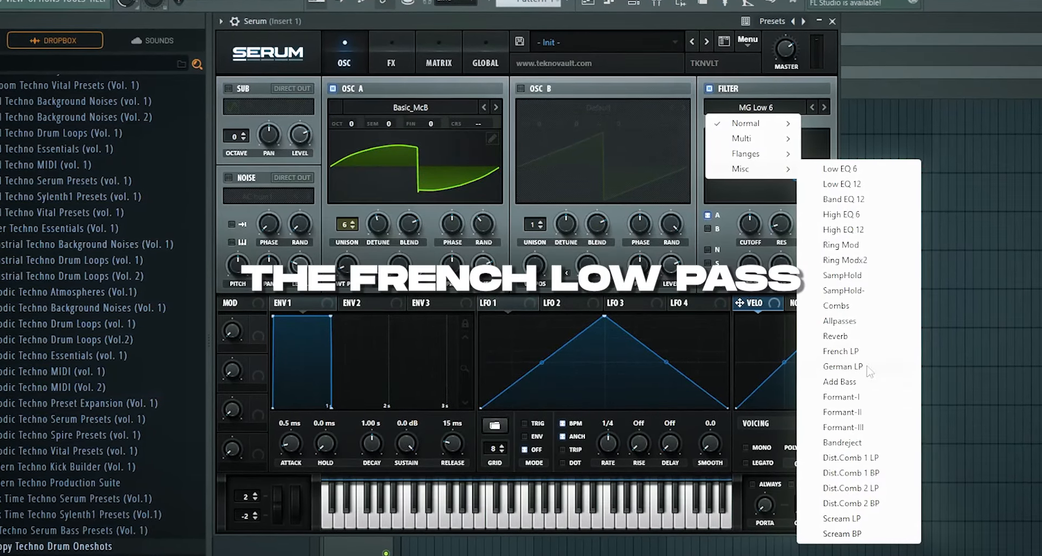
{"action": "left_click", "coordinate": [868, 370]}
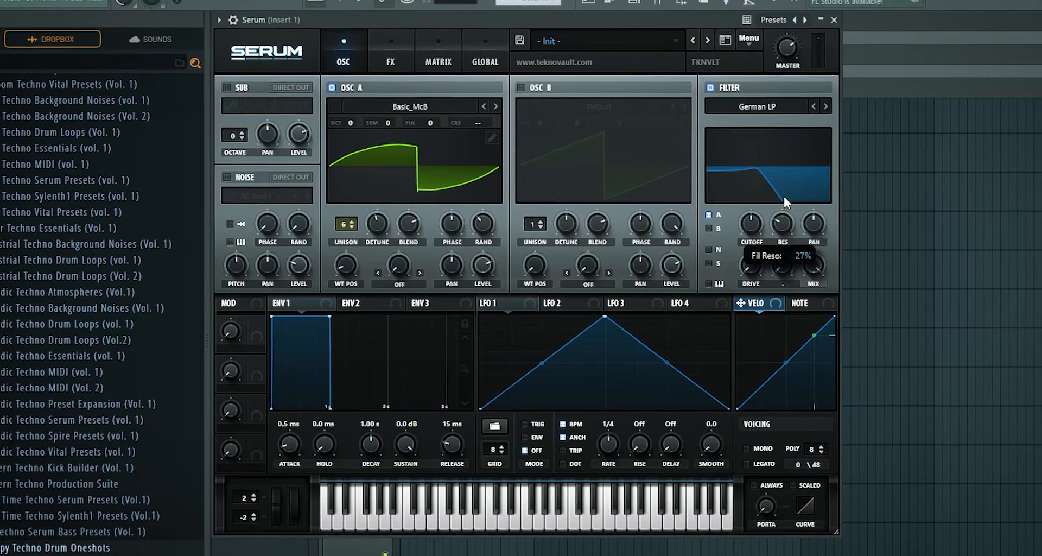
{"action": "left_click", "coordinate": [758, 111]}
{"action": "mouse_move", "coordinate": [760, 126]}
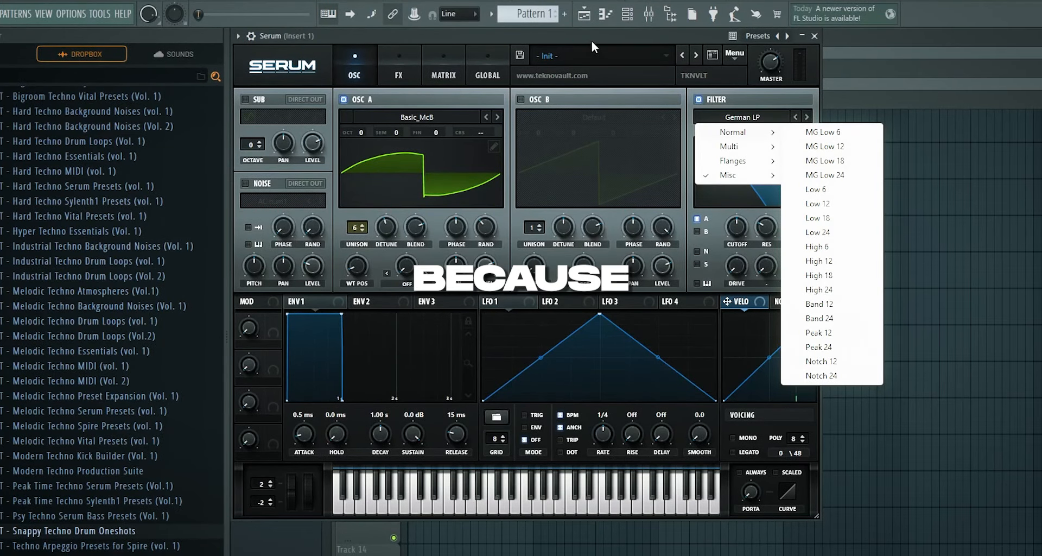
{"action": "left_click", "coordinate": [589, 35]}
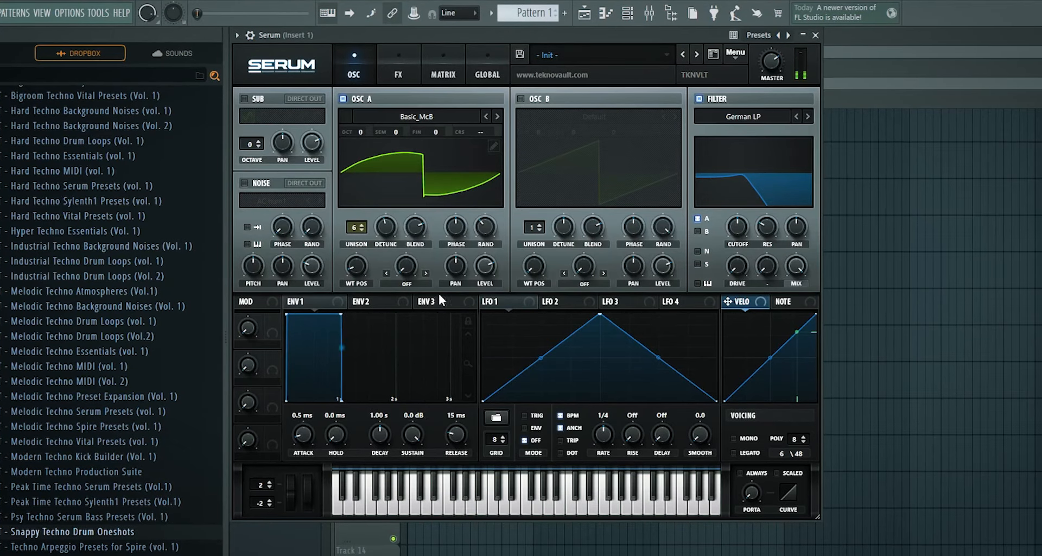
Shape envelope 2 with zero sustain, assign it to the filter cutoff, and change the filter type to French LP.
{"action": "left_click_drag", "start_coordinate": [342, 315], "coordinate": [342, 399]}
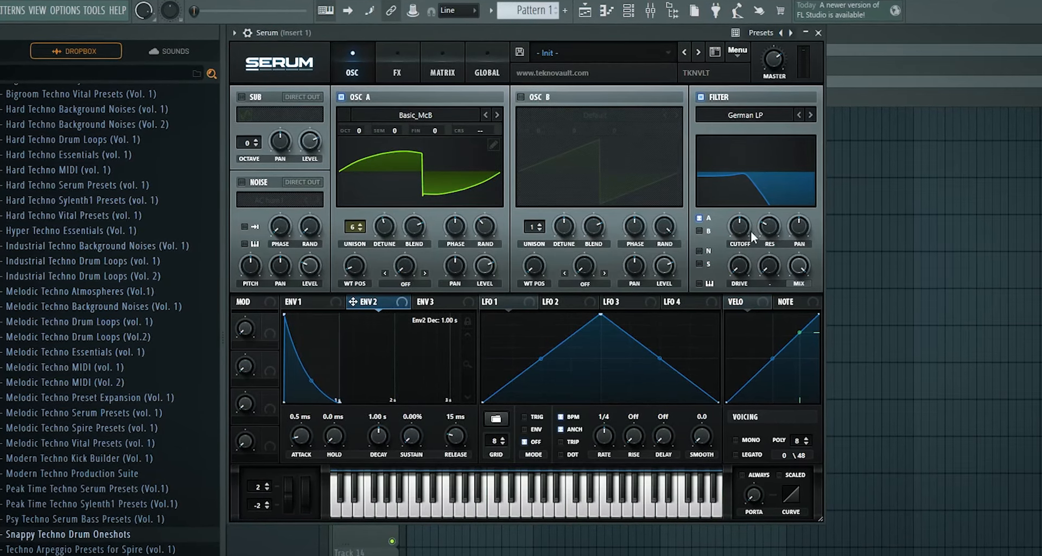
{"action": "left_click_drag", "start_coordinate": [353, 302], "coordinate": [740, 224]}
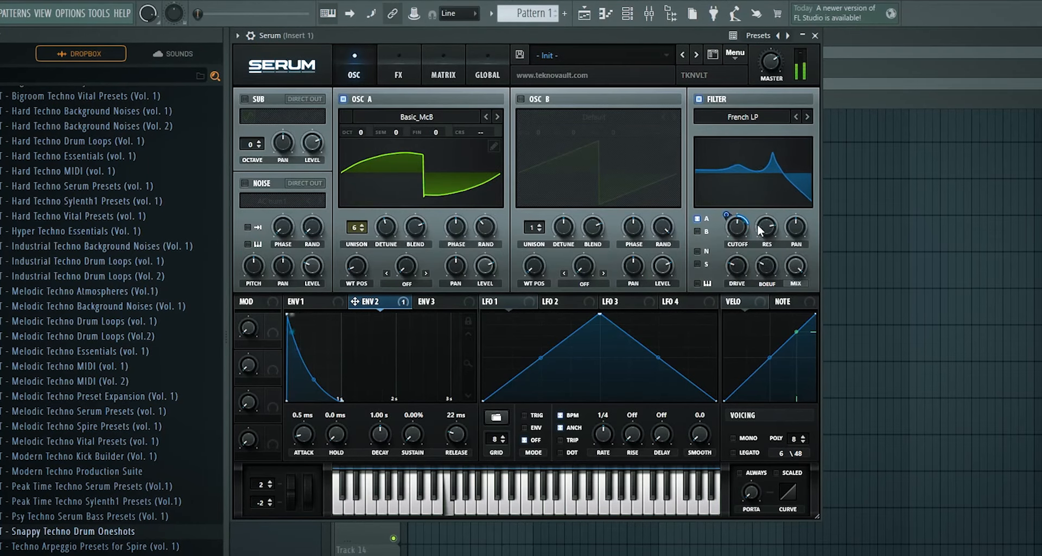
Adjust the French LP filter's resonance and Boeuf amounts, reduce its drive to about 18%, and readjust the cutoff.
{"action": "left_click_drag", "start_coordinate": [758, 286], "coordinate": [758, 283]}
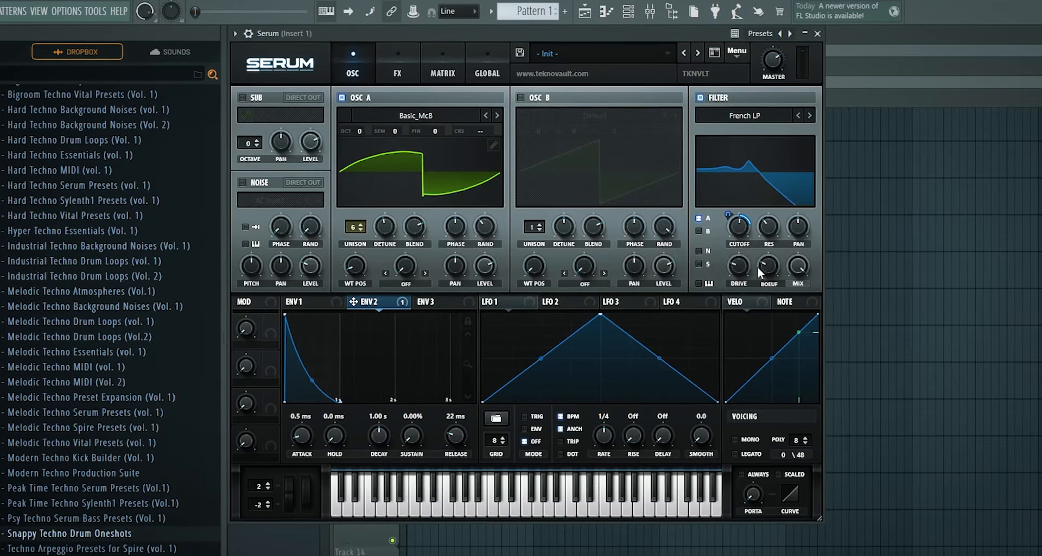
{"action": "left_click_drag", "start_coordinate": [773, 209], "coordinate": [772, 170]}
{"action": "left_click_drag", "start_coordinate": [740, 266], "coordinate": [741, 237]}
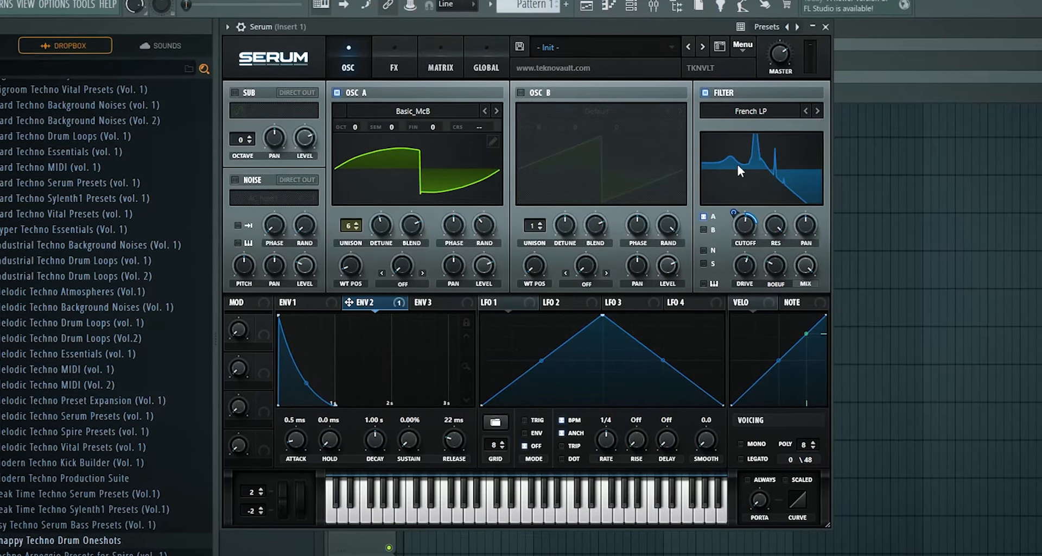
{"action": "mouse_move", "coordinate": [778, 241]}
{"action": "left_click_drag", "start_coordinate": [782, 240], "coordinate": [781, 325]}
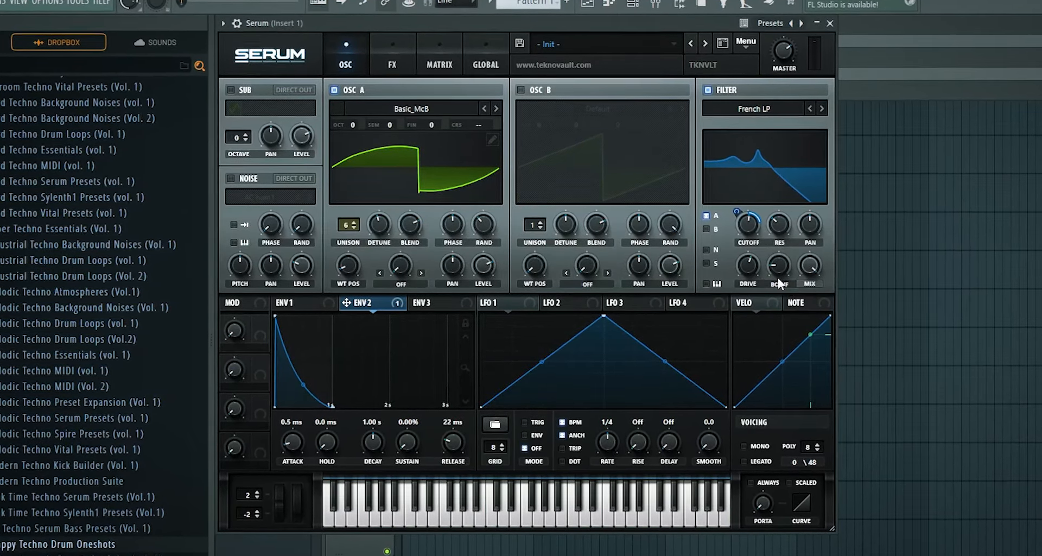
{"action": "mouse_move", "coordinate": [755, 280]}
{"action": "left_click_drag", "start_coordinate": [758, 279], "coordinate": [749, 313]}
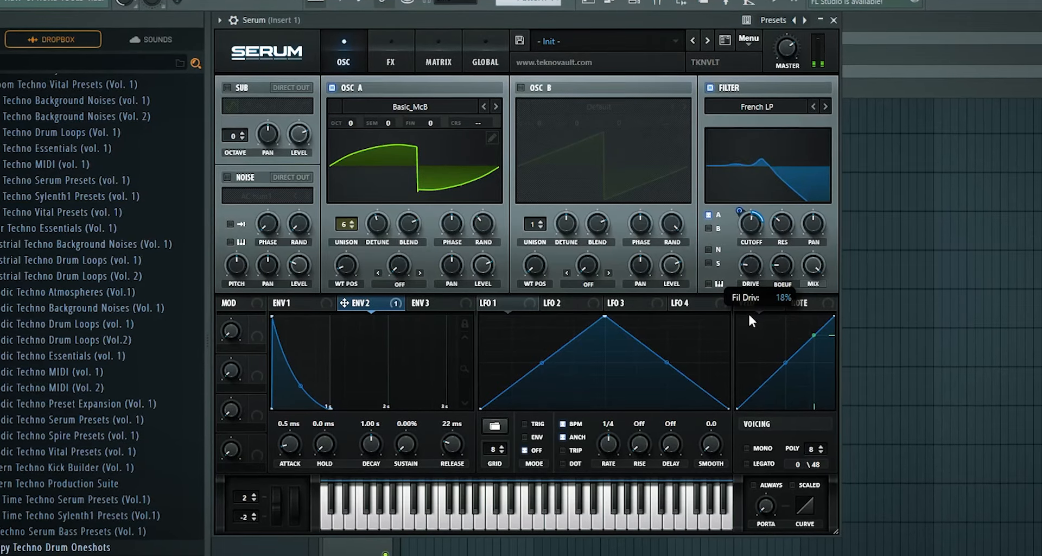
{"action": "mouse_move", "coordinate": [748, 235]}
{"action": "left_mouse_down"}
{"action": "mouse_move", "coordinate": [744, 212]}
{"action": "mouse_move", "coordinate": [750, 240]}
{"action": "left_mouse_up"}
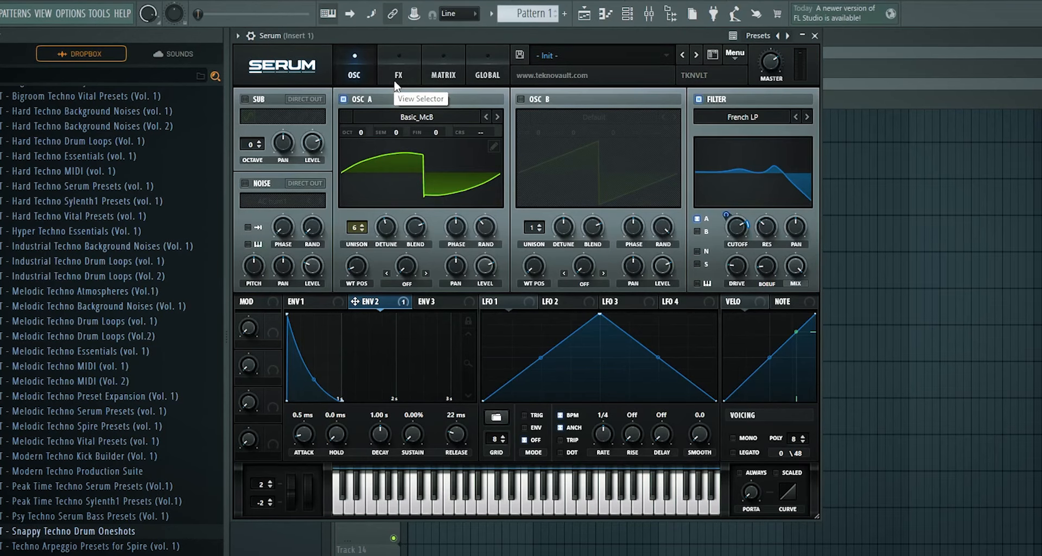
Enable the Distortion effect and set its type to Tape Sat.
{"action": "left_click", "coordinate": [395, 81]}
{"action": "left_click", "coordinate": [347, 64]}
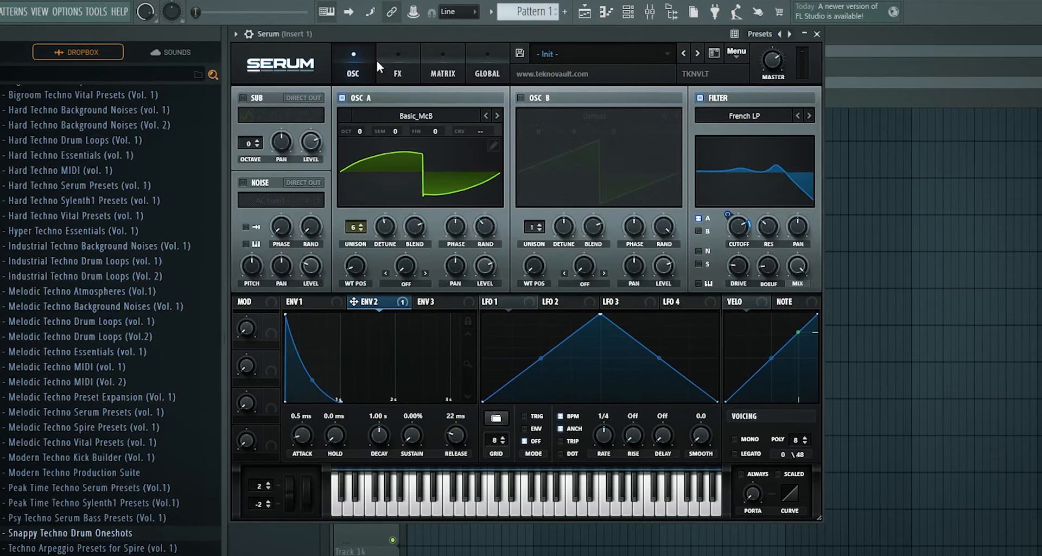
{"action": "left_click", "coordinate": [410, 66]}
{"action": "left_click", "coordinate": [288, 119]}
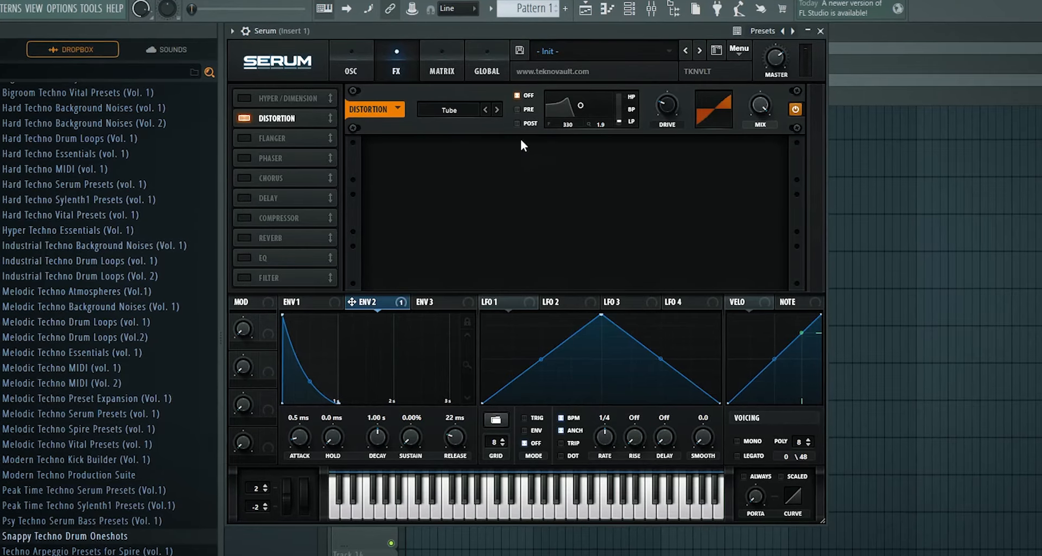
{"action": "left_click", "coordinate": [449, 112]}
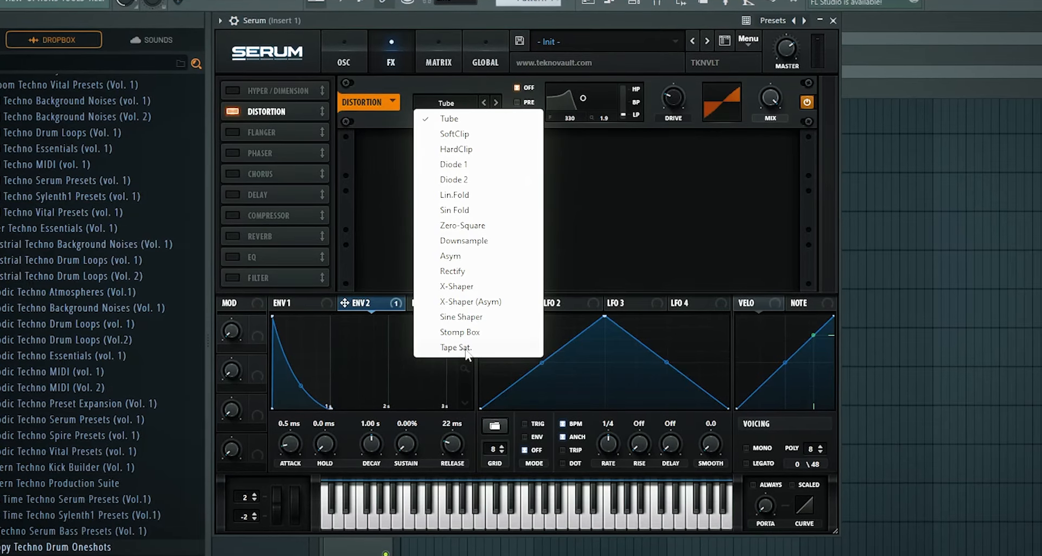
{"action": "left_click", "coordinate": [465, 352]}
{"action": "mouse_move", "coordinate": [669, 96]}
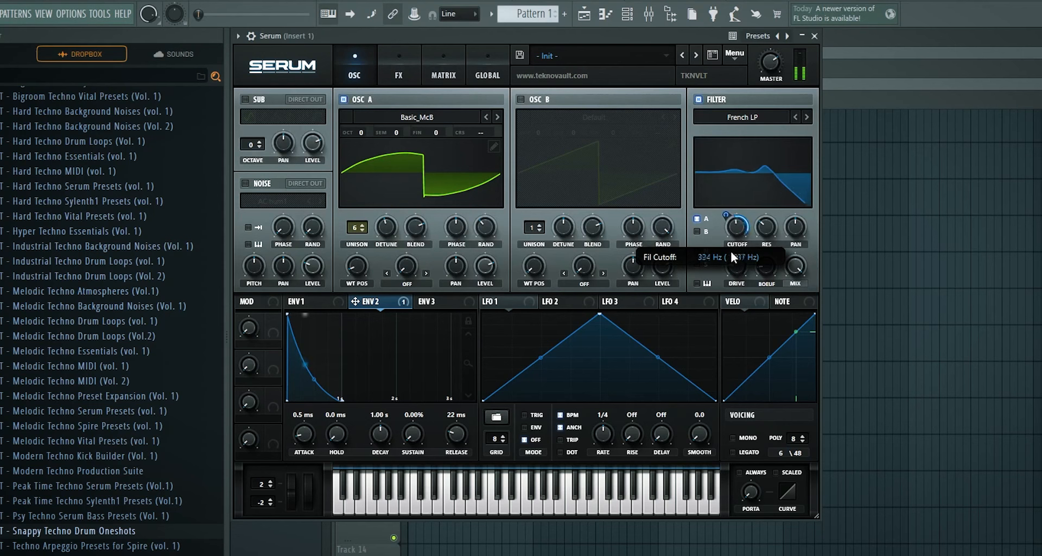
Try a filter mix of about 73% and fine-tune the filter resonance.
{"action": "left_click_drag", "start_coordinate": [773, 267], "coordinate": [782, 299]}
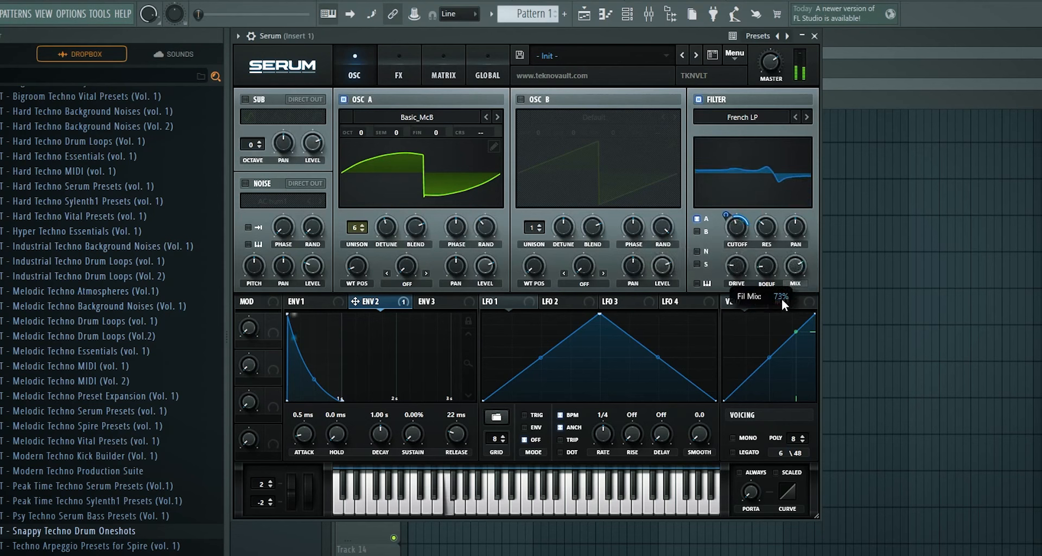
{"action": "left_click_drag", "start_coordinate": [771, 228], "coordinate": [769, 253]}
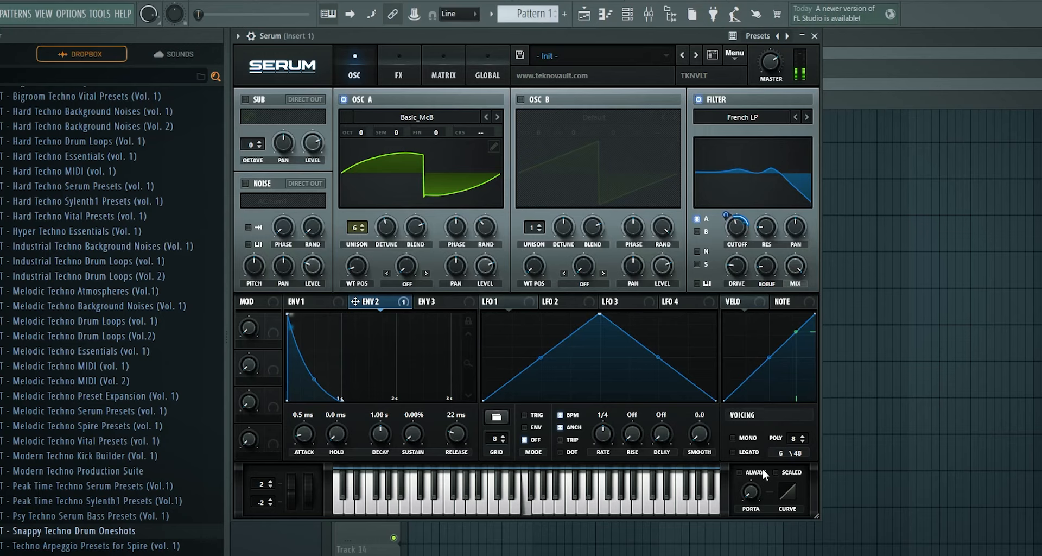
Enable the noise oscillator and load the J 60 analog noise sample.
{"action": "left_click", "coordinate": [246, 183]}
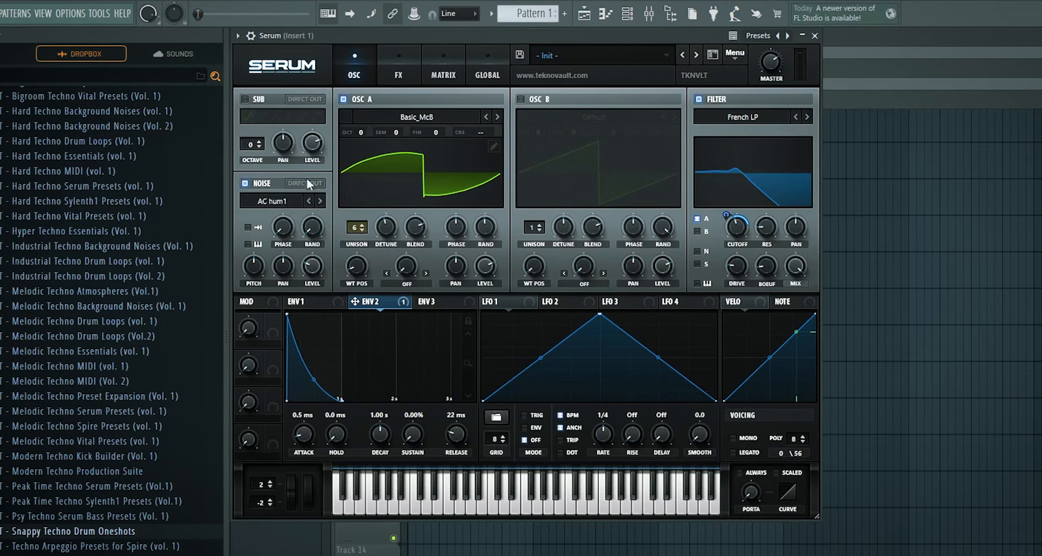
{"action": "left_click", "coordinate": [272, 201]}
{"action": "mouse_move", "coordinate": [281, 219]}
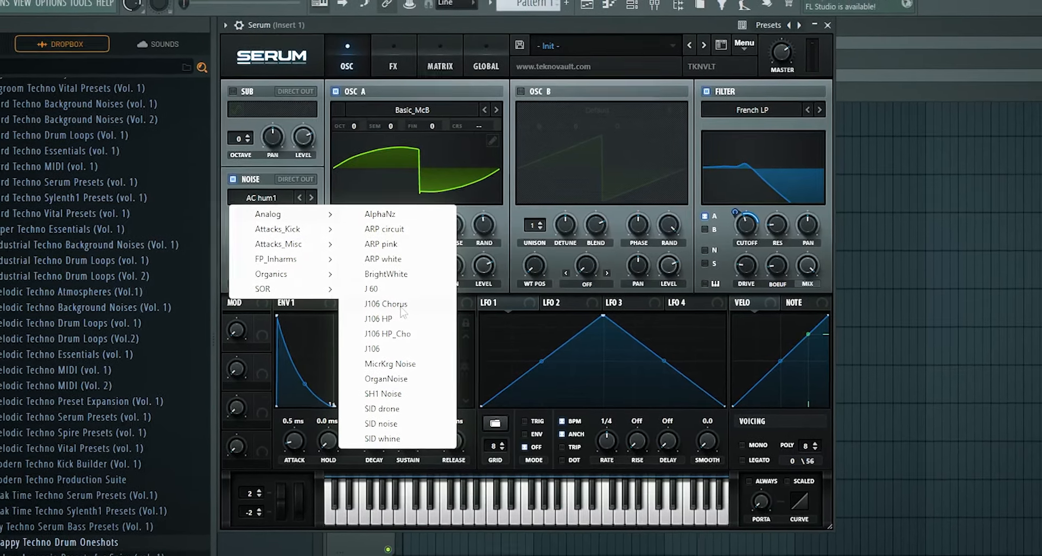
{"action": "left_click", "coordinate": [368, 289]}
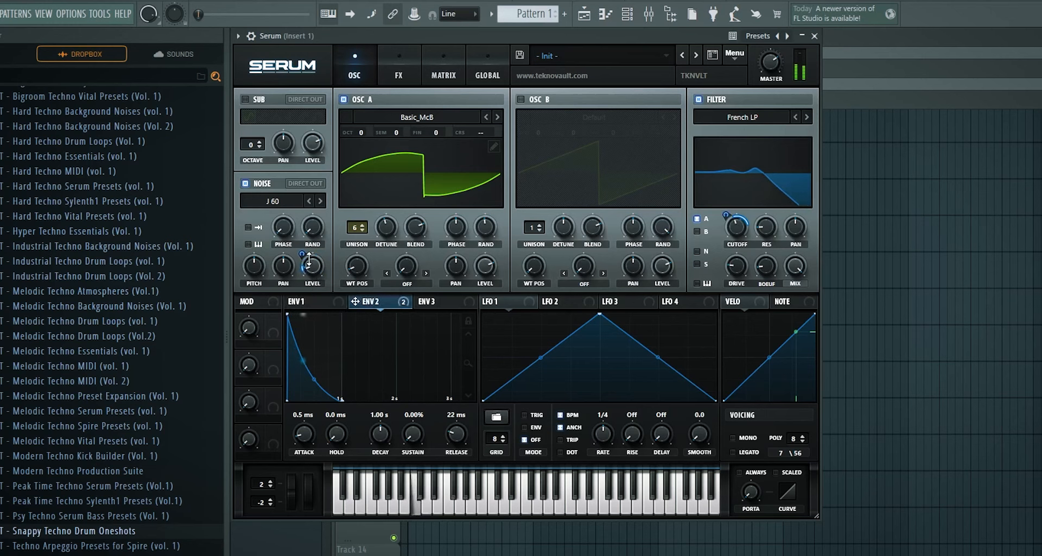
Enable the Chorus effect, adjust its LPF, depth and feedback, and set its mix to 34%.
{"action": "left_click", "coordinate": [399, 73]}
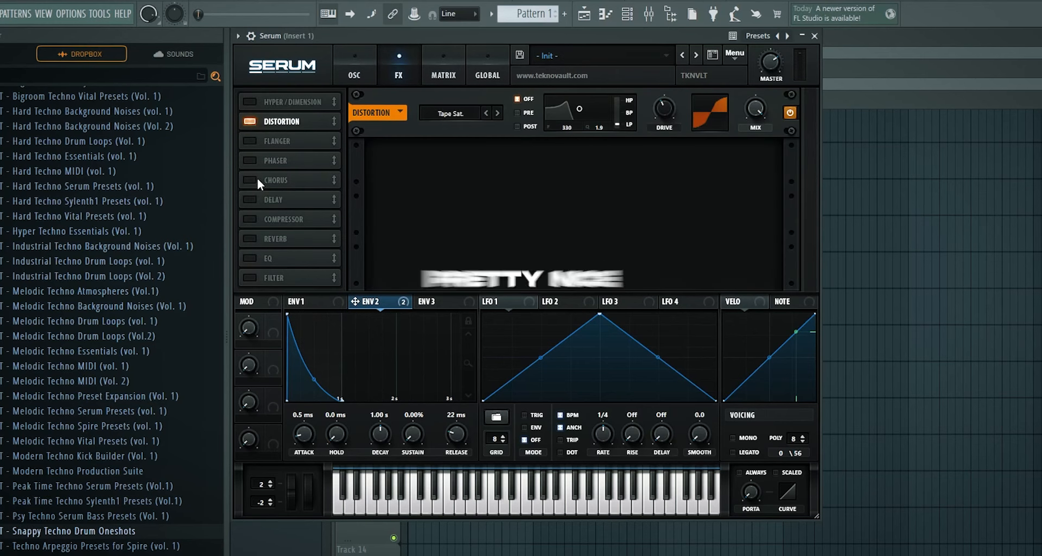
{"action": "left_click", "coordinate": [258, 180]}
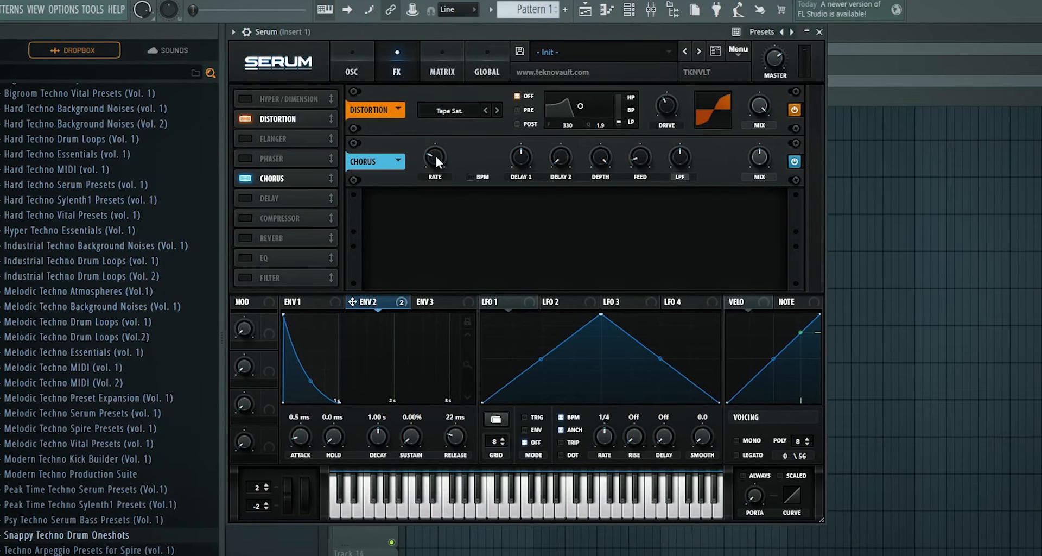
{"action": "left_click_drag", "start_coordinate": [684, 149], "coordinate": [687, 153]}
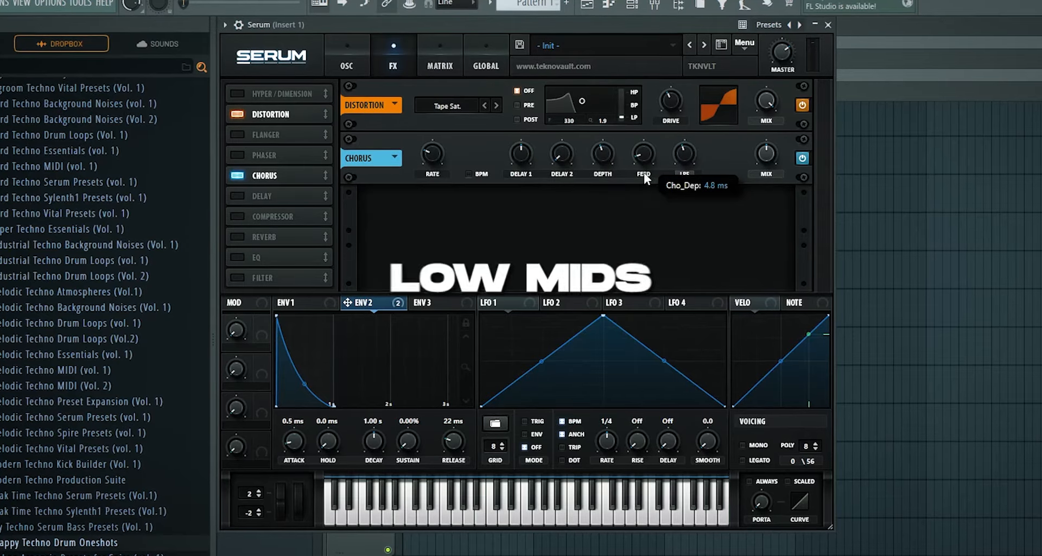
{"action": "left_click_drag", "start_coordinate": [601, 152], "coordinate": [616, 136]}
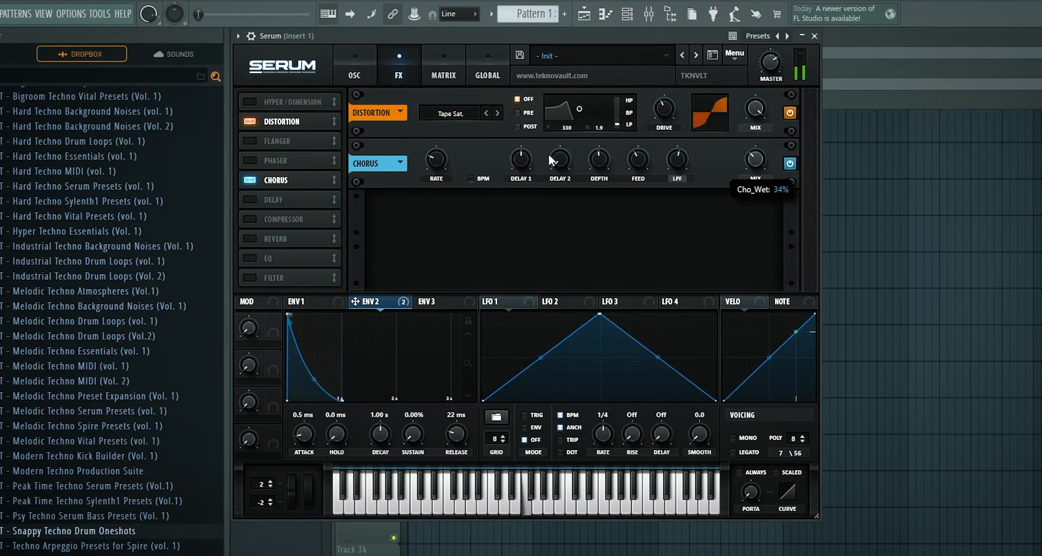
Enable the Filter effect, then raise the French LP filter's cutoff and set its mix to about 80% on the oscillator page.
{"action": "left_click", "coordinate": [251, 277]}
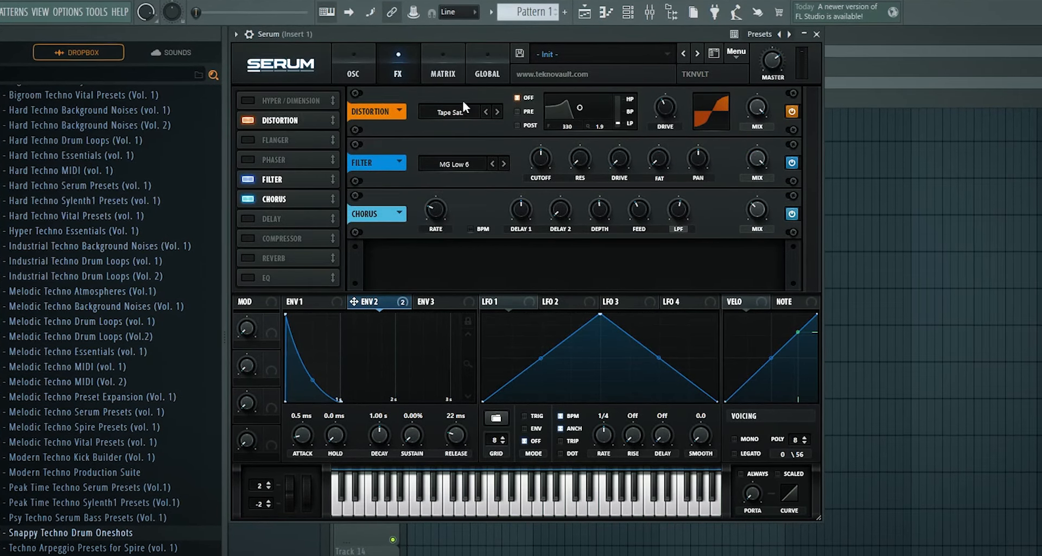
{"action": "left_click", "coordinate": [354, 70]}
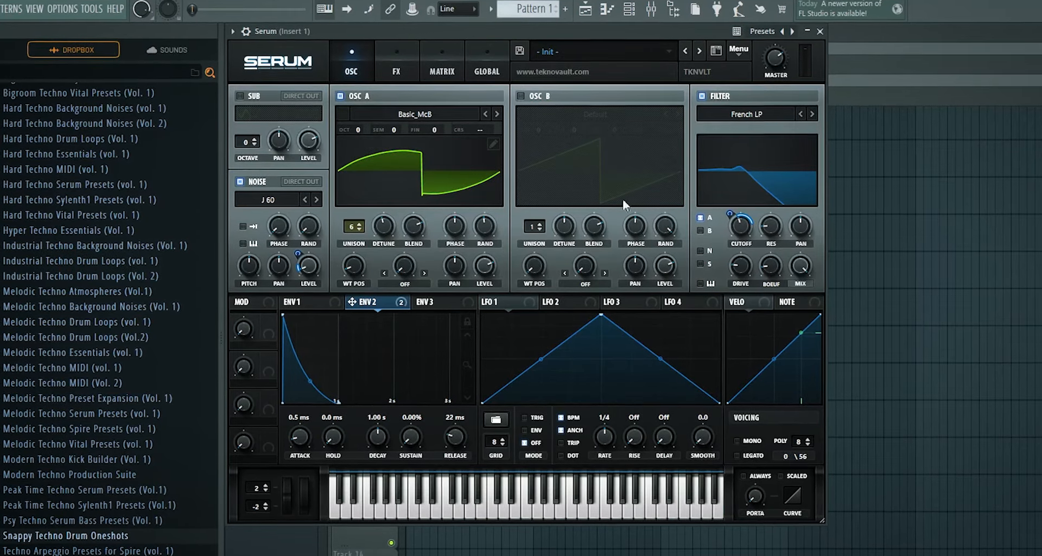
{"action": "mouse_move", "coordinate": [800, 268]}
{"action": "left_mouse_down"}
{"action": "mouse_move", "coordinate": [799, 302]}
{"action": "mouse_move", "coordinate": [801, 274]}
{"action": "left_mouse_up"}
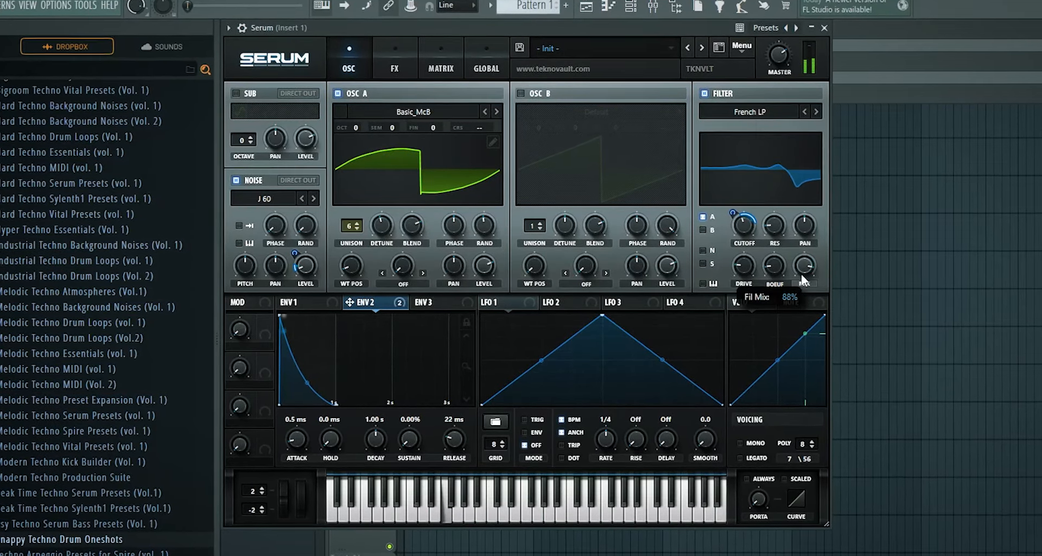
{"action": "left_click_drag", "start_coordinate": [745, 225], "coordinate": [751, 212]}
{"action": "left_click_drag", "start_coordinate": [804, 266], "coordinate": [810, 293]}
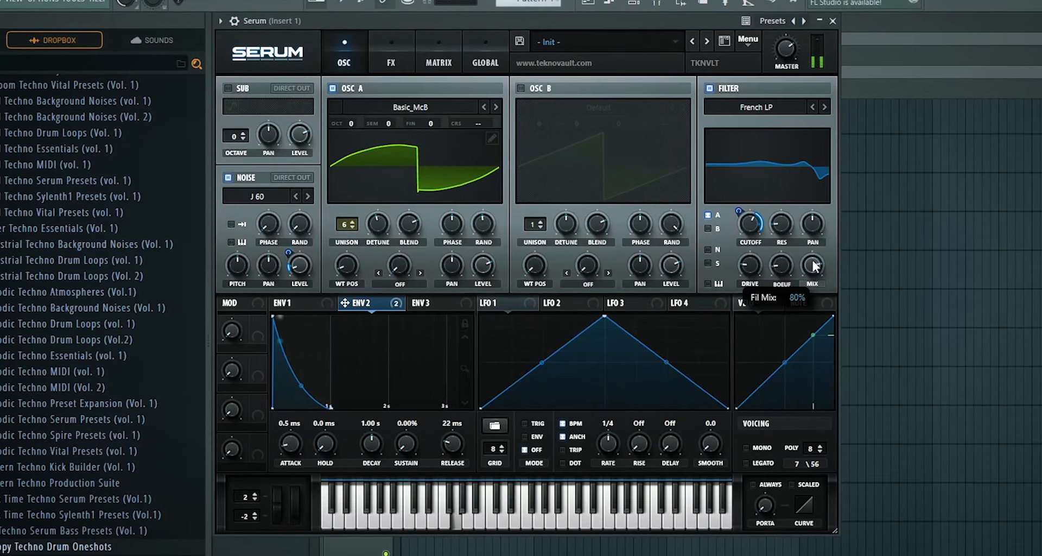
Modulate the Filter effect's cutoff with Env 2 and load the TKNVLT_MTE1_LEAD_16_G_125 MIDI melody into the pattern.
{"action": "left_click", "coordinate": [391, 61]}
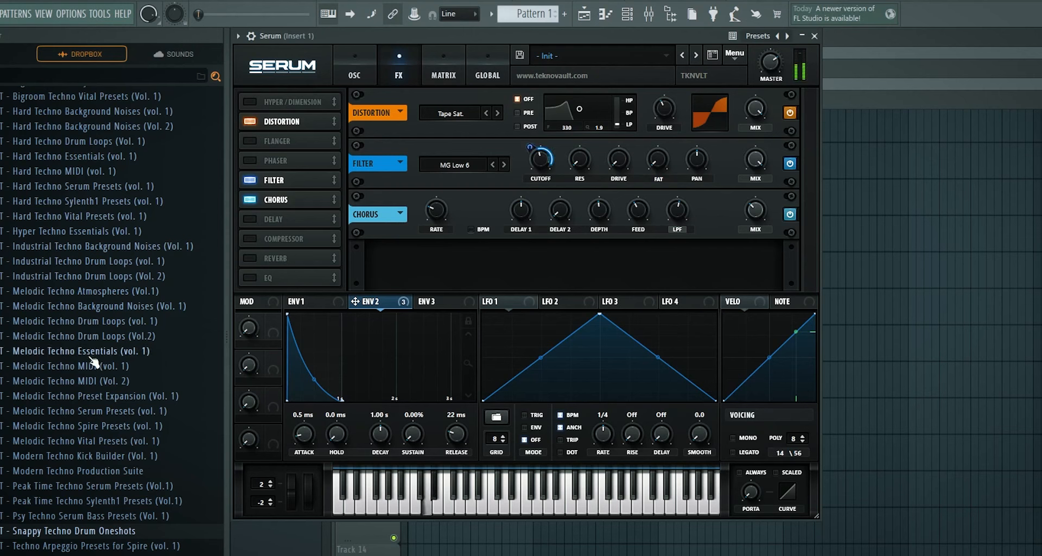
{"action": "left_click", "coordinate": [131, 367]}
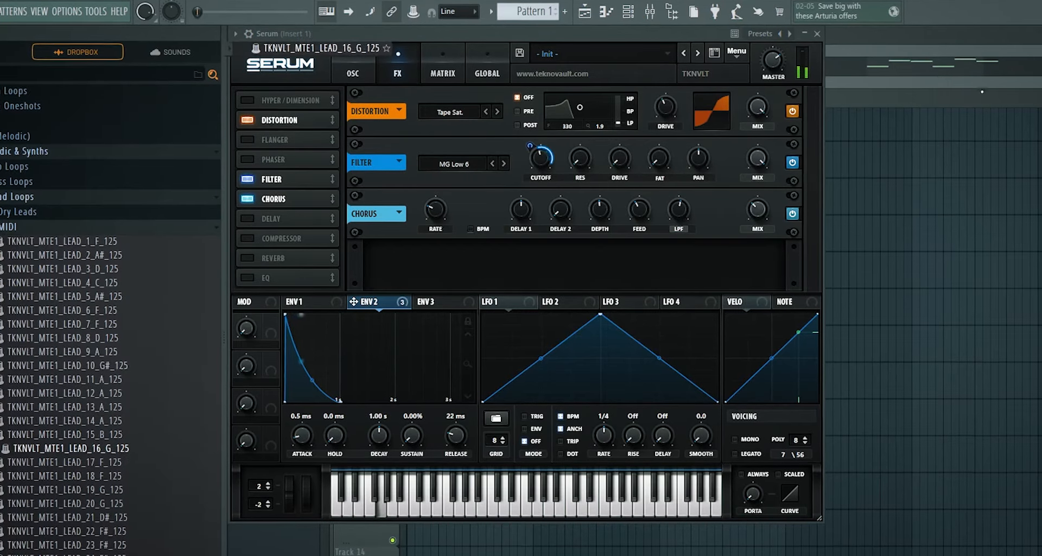
Raise OSC A by one octave, set the Env 1 release to about 424 ms, and enable mono voicing.
{"action": "left_click", "coordinate": [369, 56]}
{"action": "left_click", "coordinate": [293, 301]}
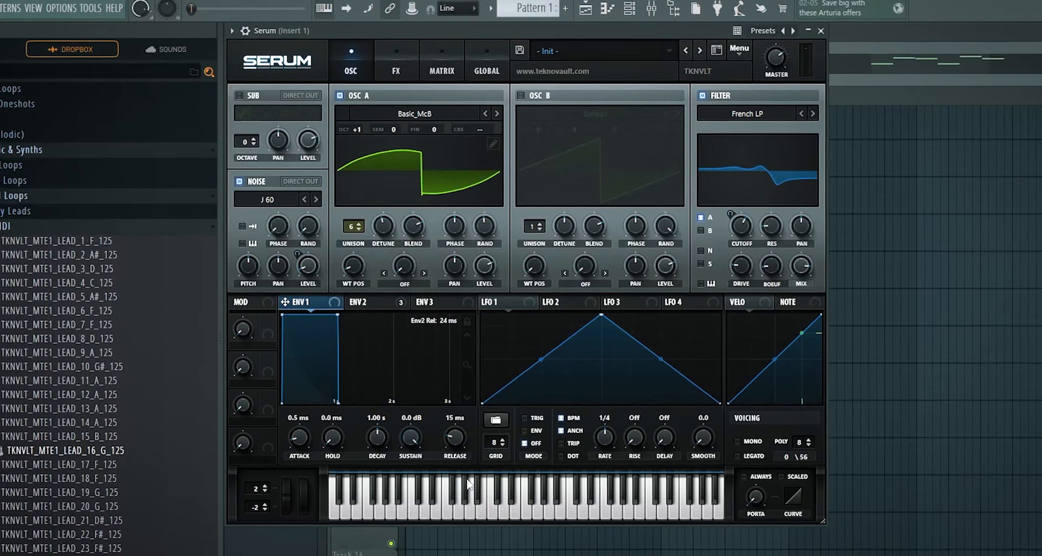
{"action": "mouse_move", "coordinate": [465, 443]}
{"action": "left_mouse_down"}
{"action": "mouse_move", "coordinate": [466, 420]}
{"action": "mouse_move", "coordinate": [459, 448]}
{"action": "left_mouse_up"}
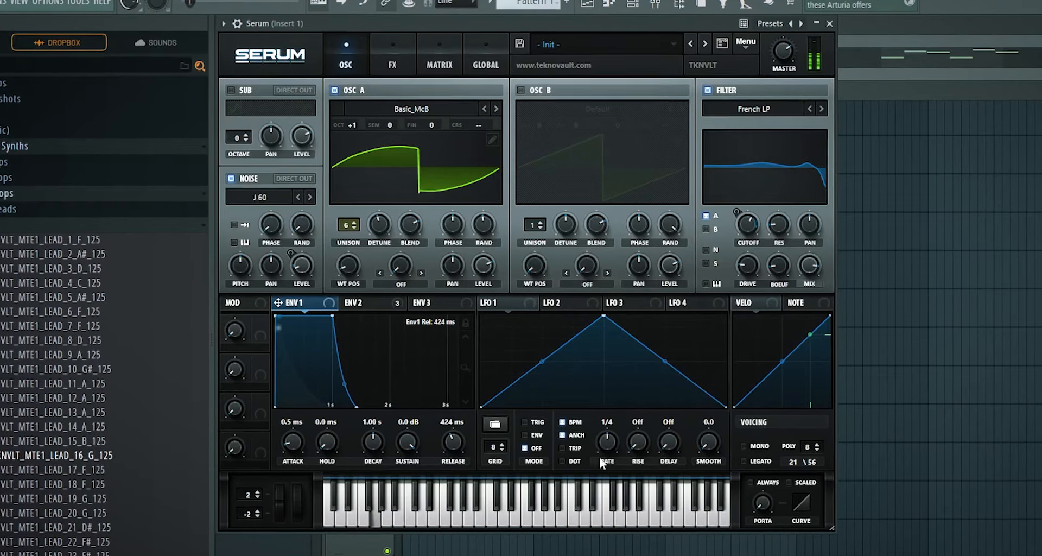
{"action": "left_click", "coordinate": [742, 444]}
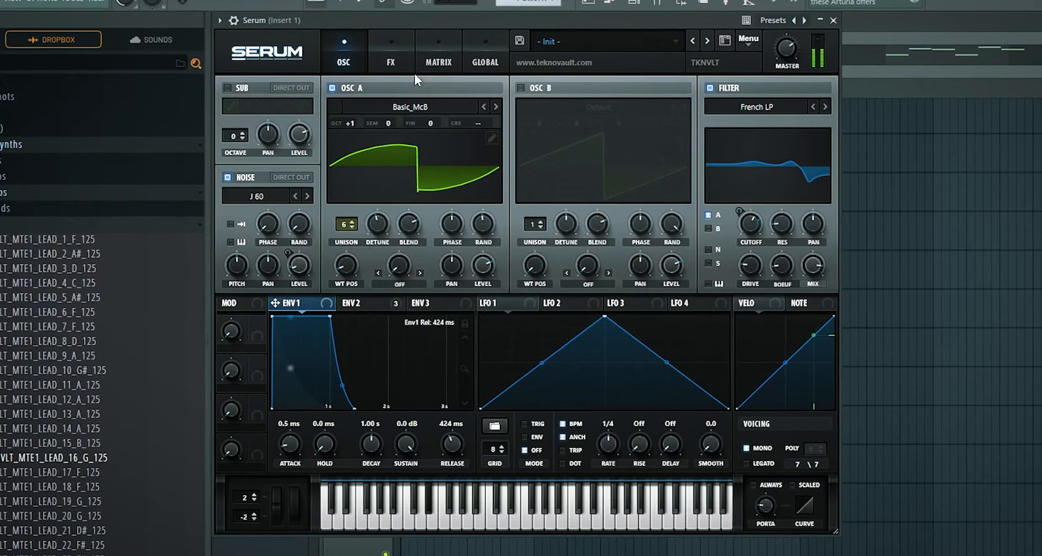
Enable the EQ effect with a low cut on its low band, and raise the Env 1 release to 470 ms.
{"action": "left_click", "coordinate": [391, 59]}
{"action": "left_click", "coordinate": [251, 277]}
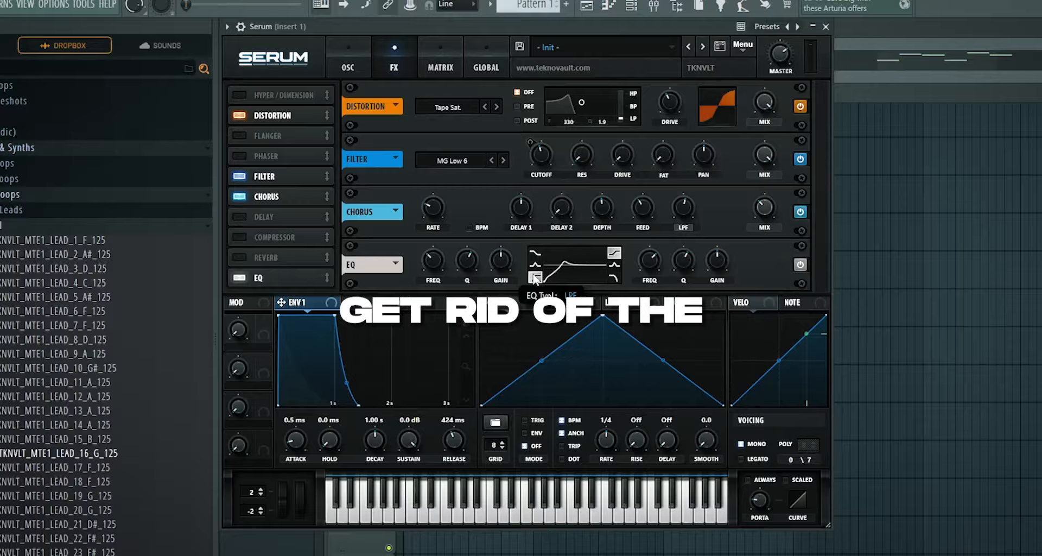
{"action": "left_click_drag", "start_coordinate": [436, 258], "coordinate": [460, 266]}
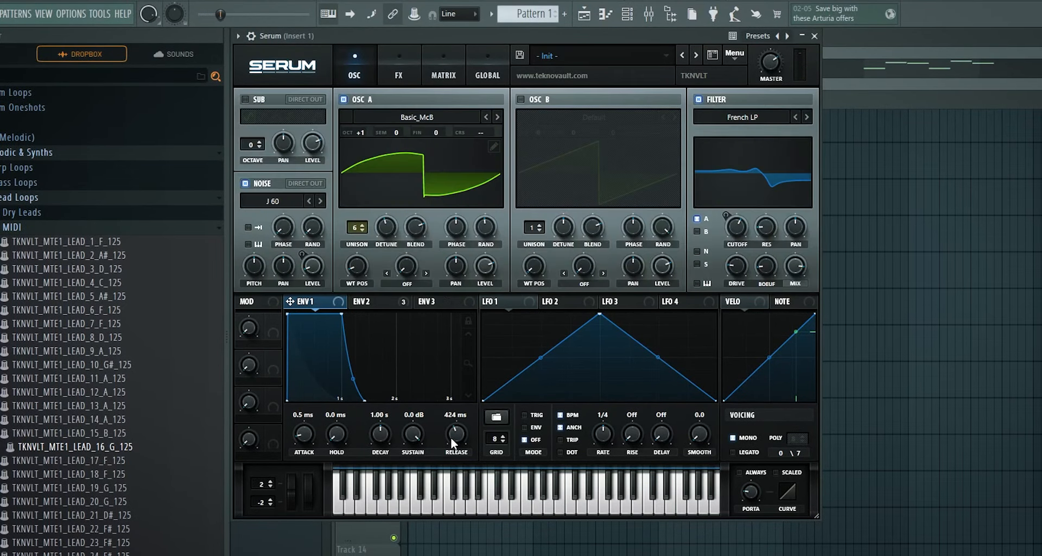
{"action": "left_click_drag", "start_coordinate": [455, 441], "coordinate": [456, 438]}
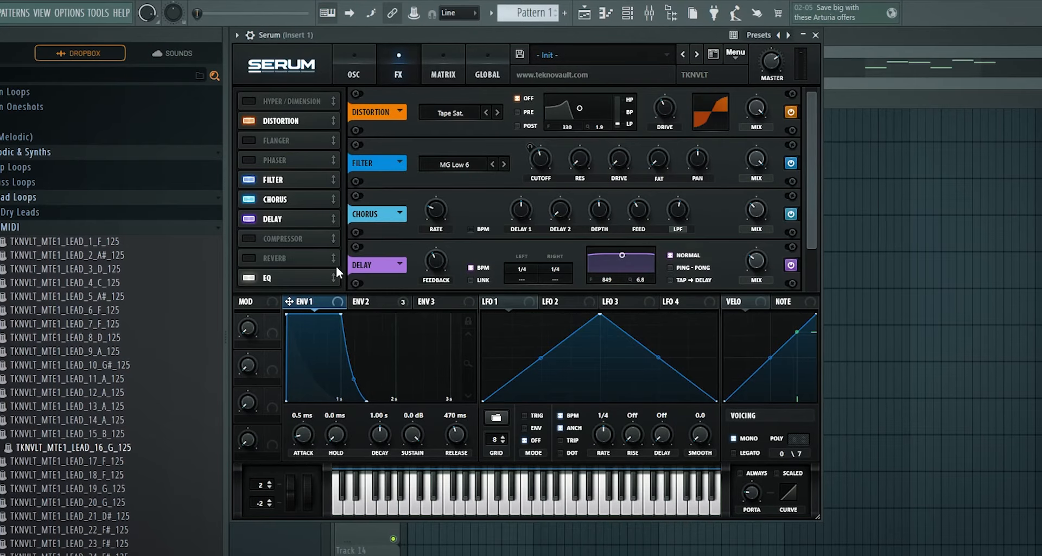
Configure the Delay effect in Normal mode with a right-channel offset of about 0.9, a 29% mix and an adjusted filter.
{"action": "left_click_drag", "start_coordinate": [624, 257], "coordinate": [627, 280]}
{"action": "left_click", "coordinate": [674, 266]}
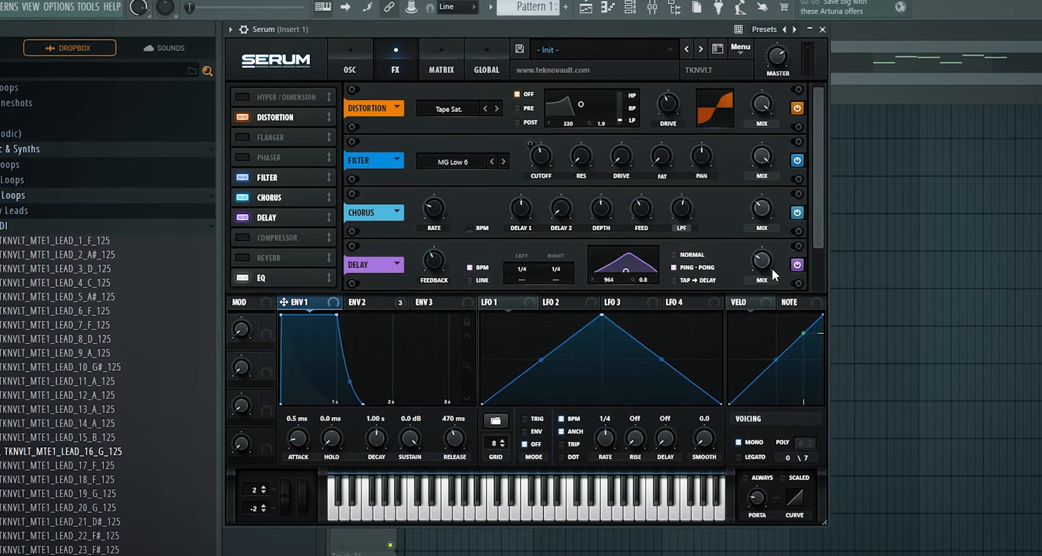
{"action": "left_click", "coordinate": [675, 254]}
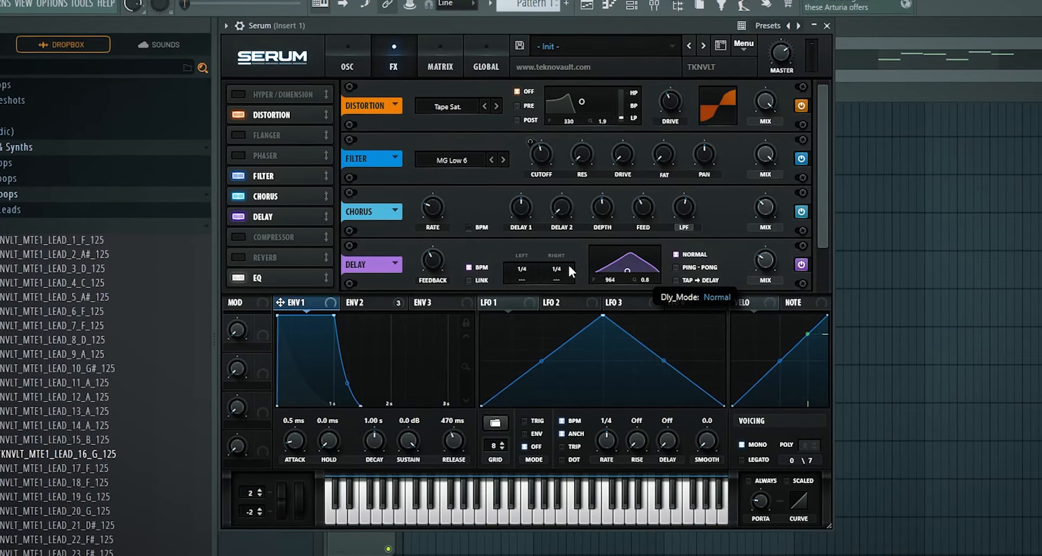
{"action": "left_click_drag", "start_coordinate": [555, 281], "coordinate": [556, 294]}
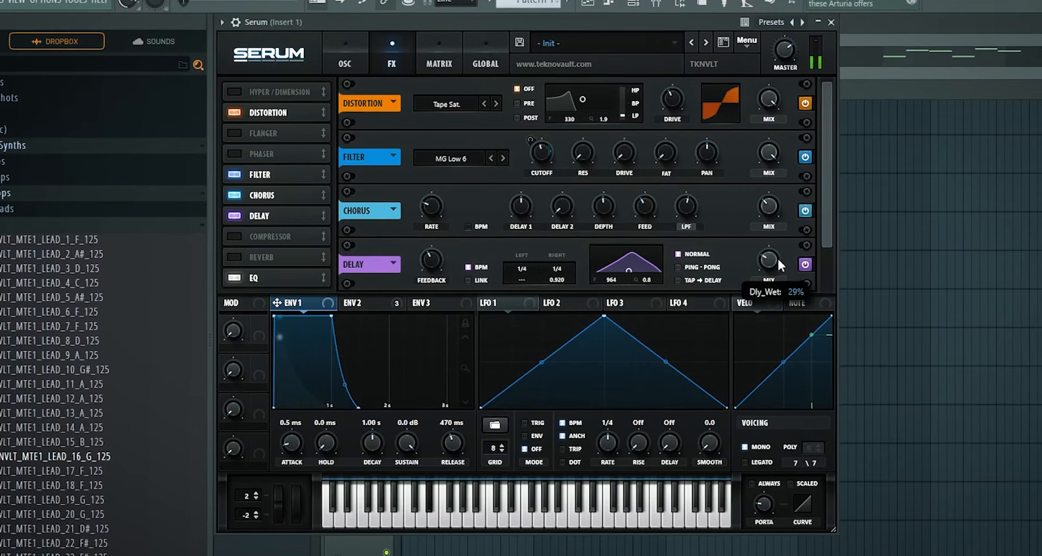
{"action": "left_click_drag", "start_coordinate": [619, 271], "coordinate": [597, 266]}
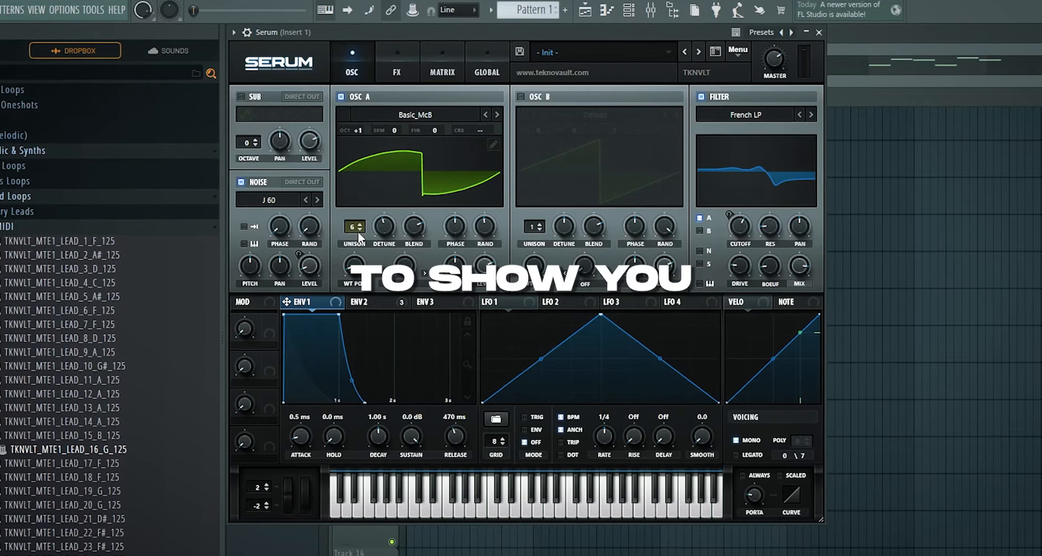
Raise OSC A's wavetable position to about 186 and look through the Analog wavetables.
{"action": "left_click", "coordinate": [380, 115]}
{"action": "left_click", "coordinate": [326, 173]}
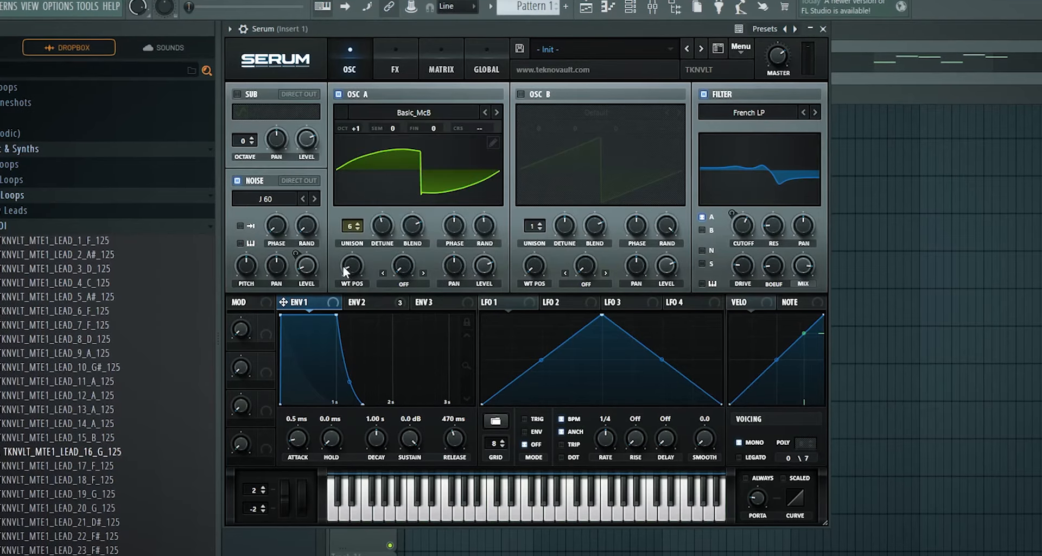
{"action": "left_click_drag", "start_coordinate": [344, 266], "coordinate": [356, 197]}
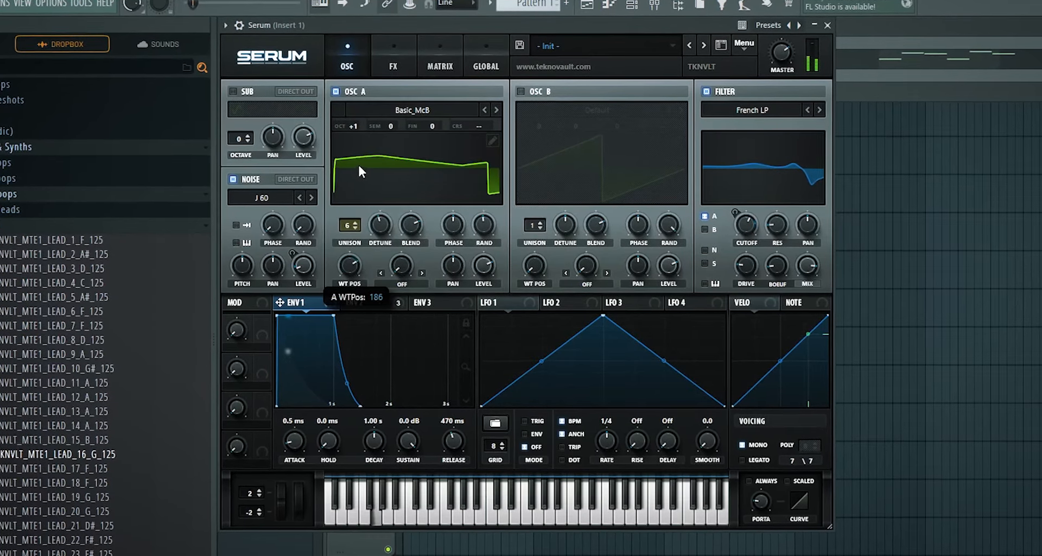
{"action": "left_click", "coordinate": [435, 109]}
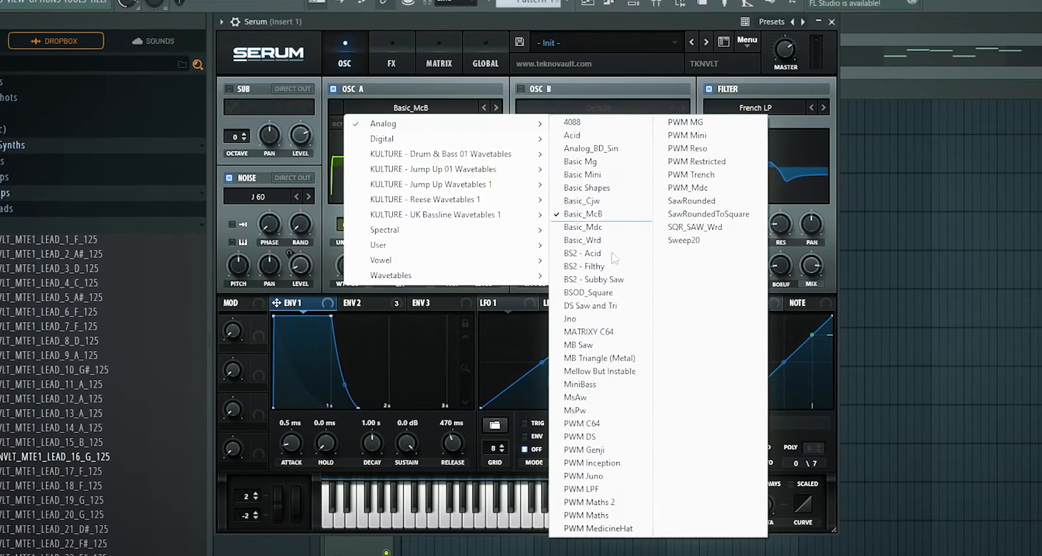
{"action": "left_click", "coordinate": [367, 23]}
Adjust OSC A's unison detune and random phase amounts.
{"action": "left_click_drag", "start_coordinate": [375, 226], "coordinate": [373, 217]}
{"action": "left_click_drag", "start_coordinate": [484, 220], "coordinate": [486, 235]}
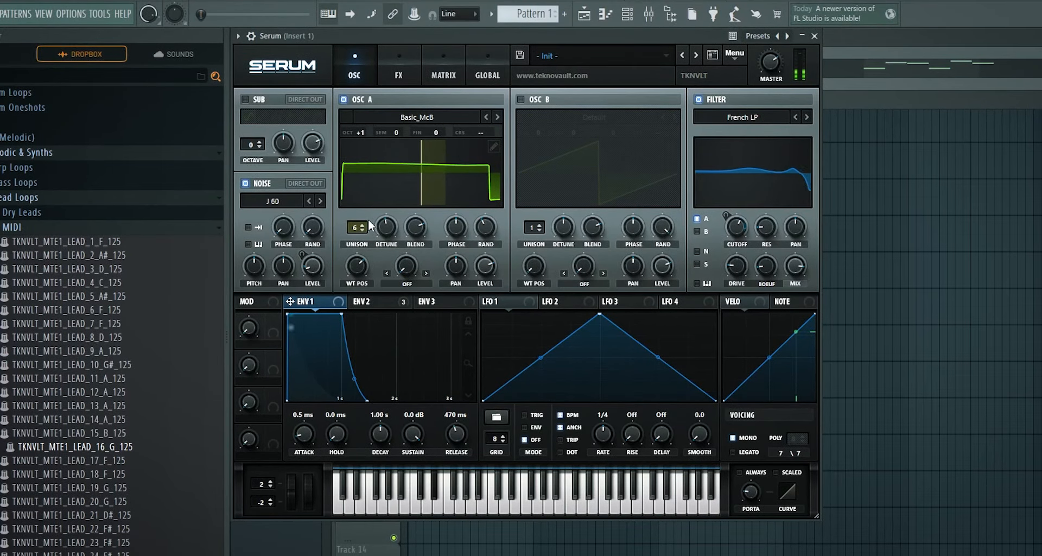
{"action": "mouse_move", "coordinate": [389, 224]}
{"action": "left_mouse_down"}
{"action": "mouse_move", "coordinate": [393, 207]}
{"action": "mouse_move", "coordinate": [394, 227]}
{"action": "left_mouse_up"}
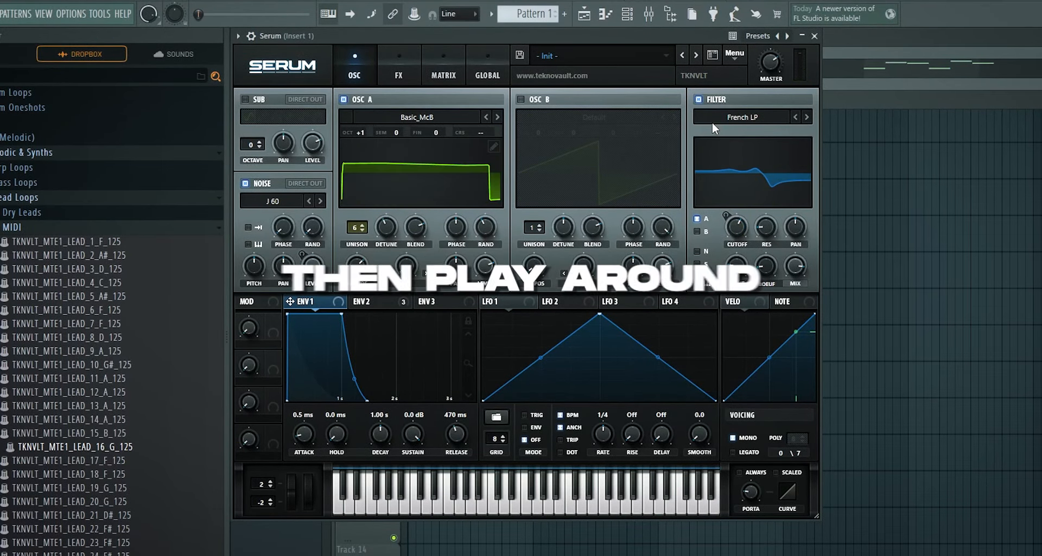
Look through the main filter types and the distortion types, and raise the Tape Sat. drive to about 58%.
{"action": "left_click", "coordinate": [743, 118]}
{"action": "mouse_move", "coordinate": [753, 137]}
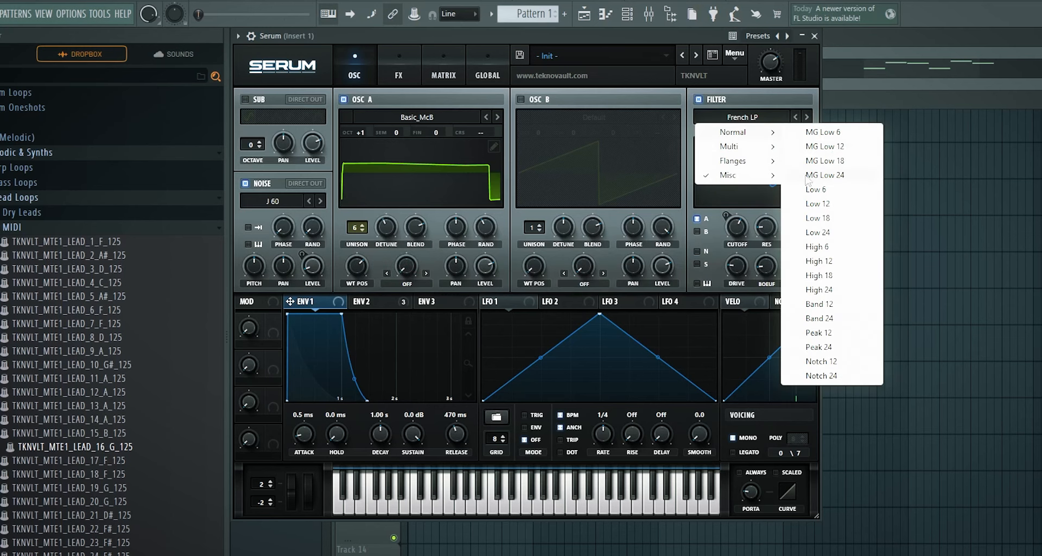
{"action": "mouse_move", "coordinate": [760, 176]}
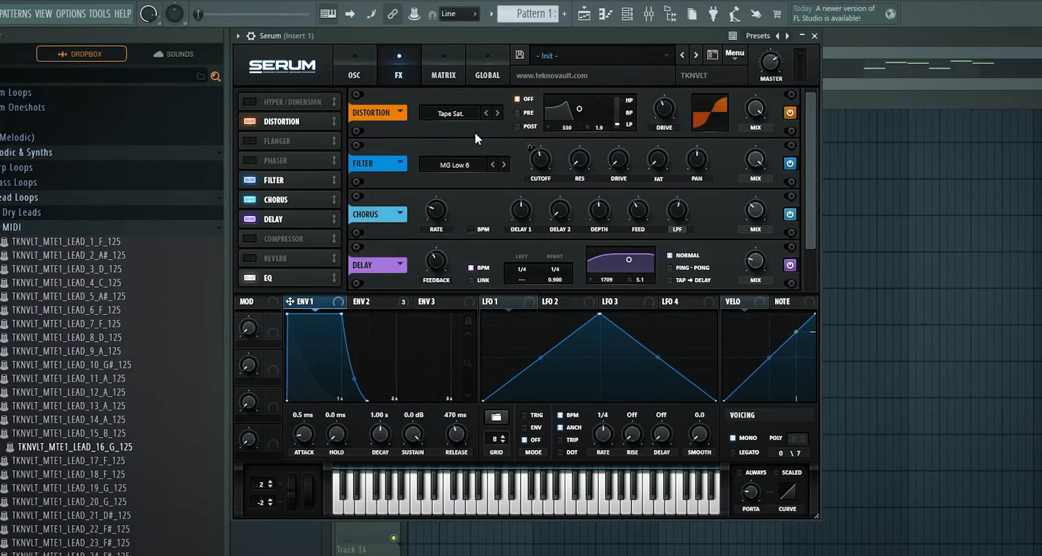
{"action": "left_click", "coordinate": [442, 111]}
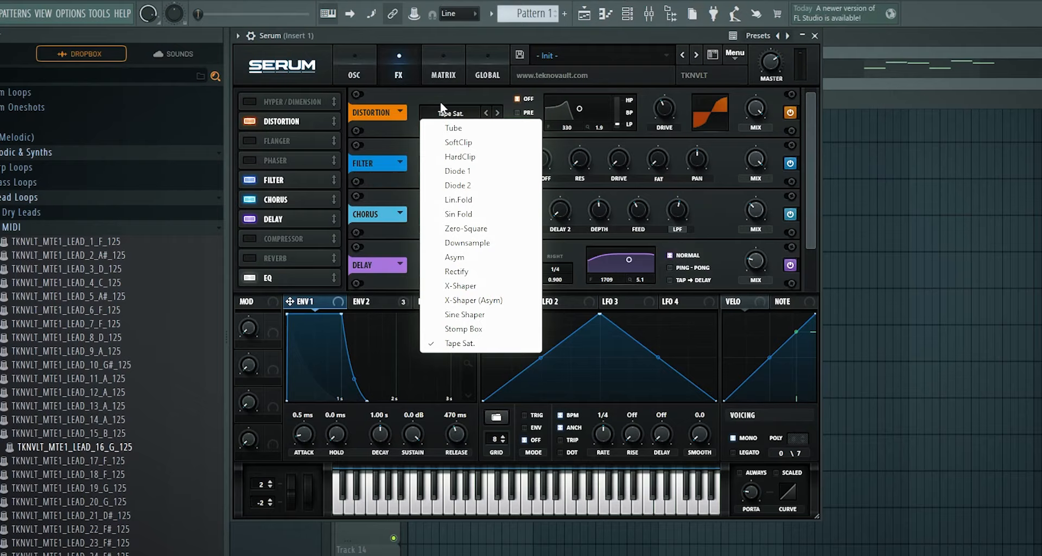
{"action": "left_click", "coordinate": [677, 112]}
{"action": "left_click", "coordinate": [451, 111]}
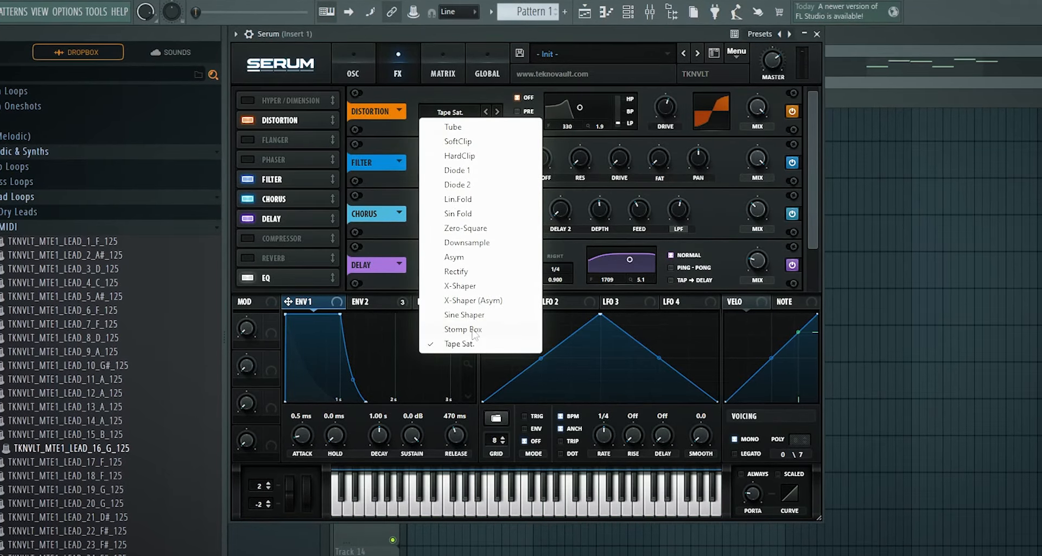
{"action": "left_click", "coordinate": [676, 121]}
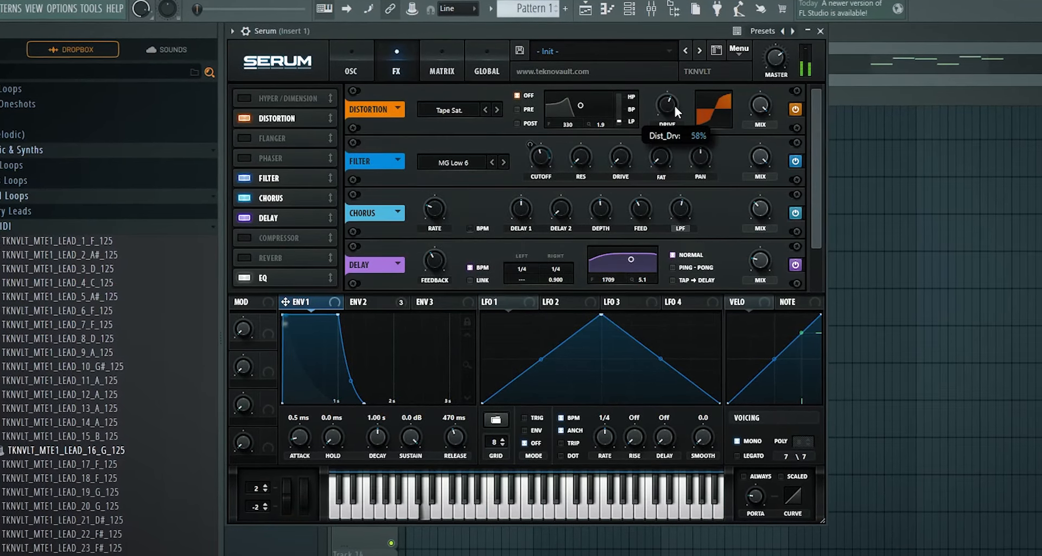
{"action": "left_click_drag", "start_coordinate": [675, 107], "coordinate": [675, 96]}
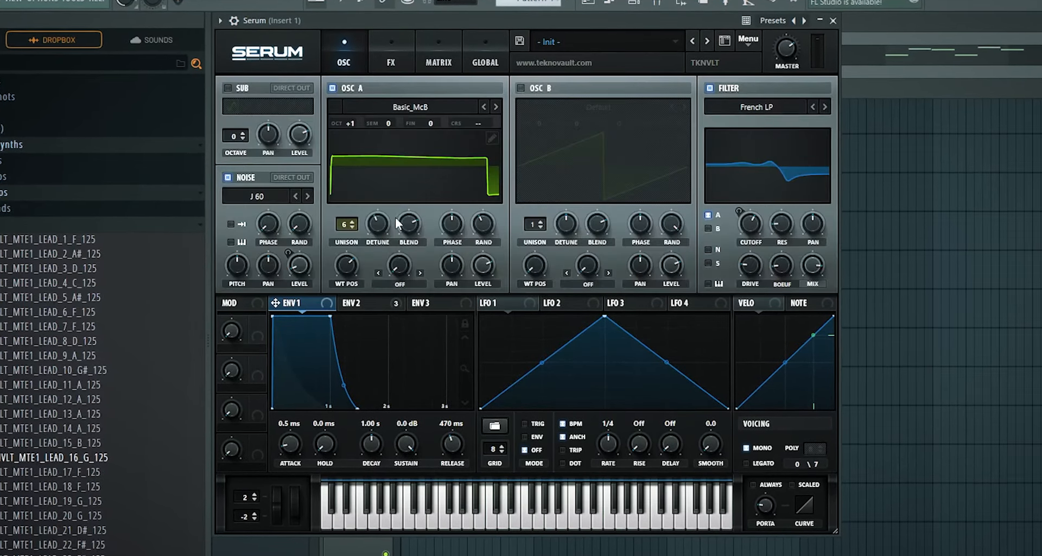
Reconfigure OSC A with the Basic Shapes wavetable, one unison voice, less random phase and a fine tuning of -1 cent.
{"action": "left_click_drag", "start_coordinate": [482, 221], "coordinate": [482, 258]}
{"action": "left_click_drag", "start_coordinate": [346, 224], "coordinate": [345, 247]}
{"action": "left_click_drag", "start_coordinate": [423, 121], "coordinate": [418, 127]}
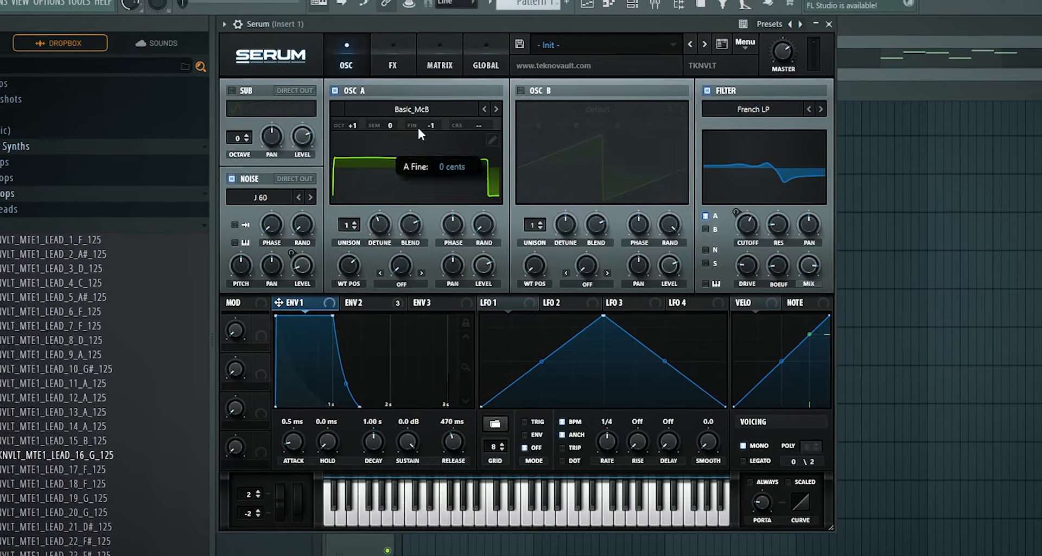
{"action": "left_click", "coordinate": [414, 109]}
{"action": "left_click", "coordinate": [600, 226]}
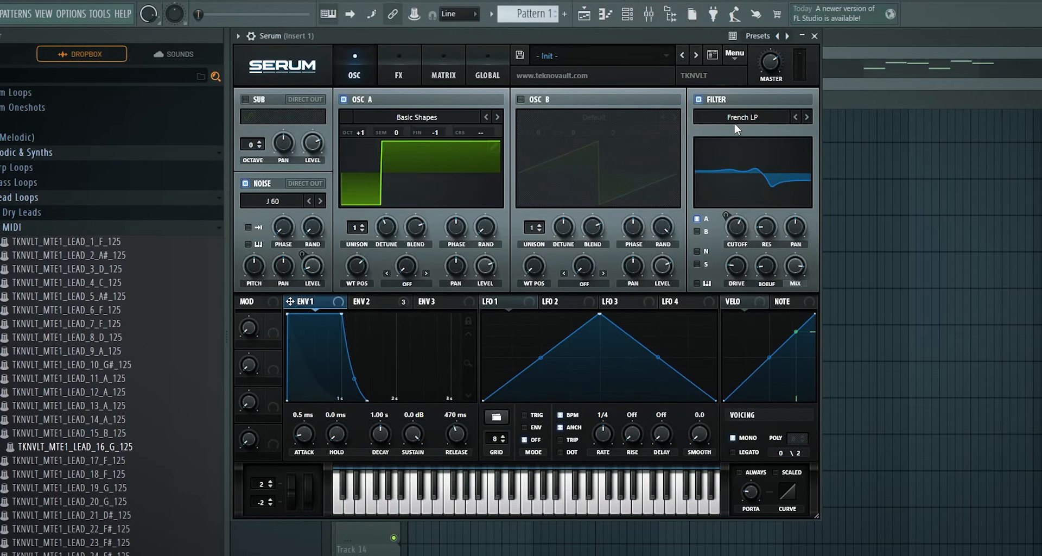
Change the main filter's type to Low 6 and raise its mix.
{"action": "left_click", "coordinate": [797, 117]}
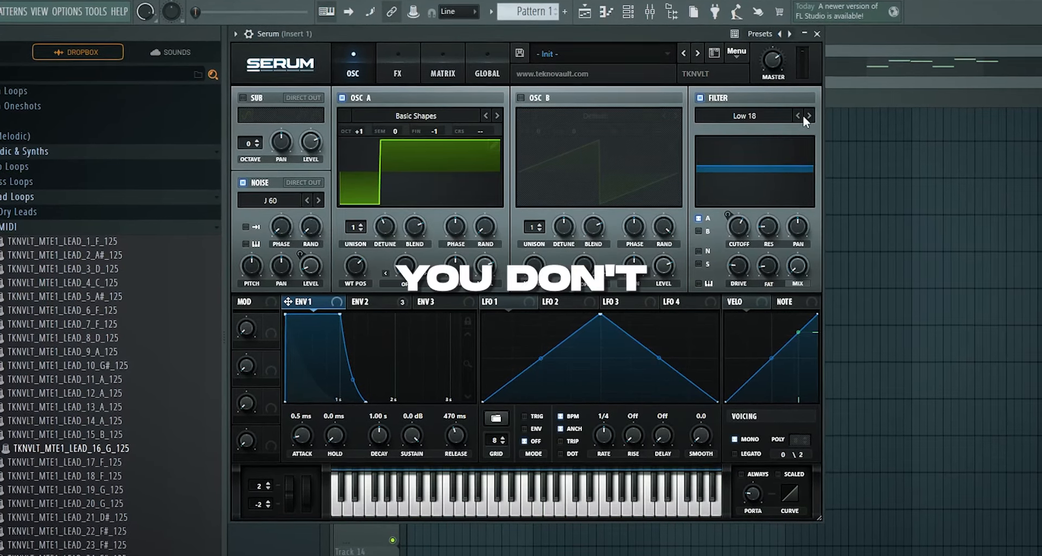
{"action": "left_click", "coordinate": [797, 117]}
{"action": "left_click", "coordinate": [796, 116]}
{"action": "left_click_drag", "start_coordinate": [796, 266], "coordinate": [873, 15]}
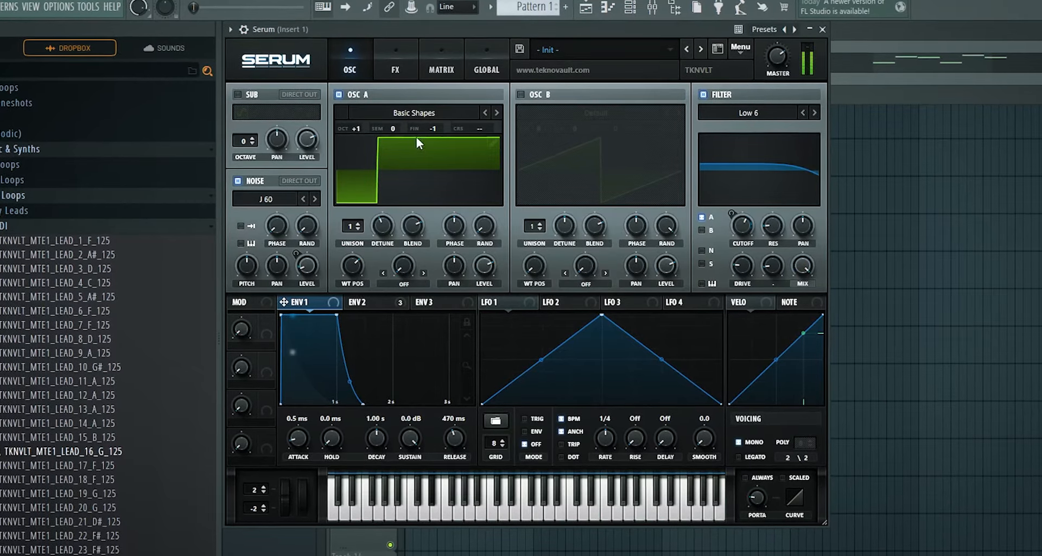
Reset OSC A's octave and fine tuning to 0, reload Basic Shapes, and lower its wavetable position to the sawtooth shape.
{"action": "double_click", "coordinate": [360, 128]}
{"action": "left_click", "coordinate": [392, 114]}
{"action": "mouse_move", "coordinate": [392, 127]}
{"action": "left_click", "coordinate": [585, 190]}
{"action": "left_click_drag", "start_coordinate": [352, 266], "coordinate": [360, 298]}
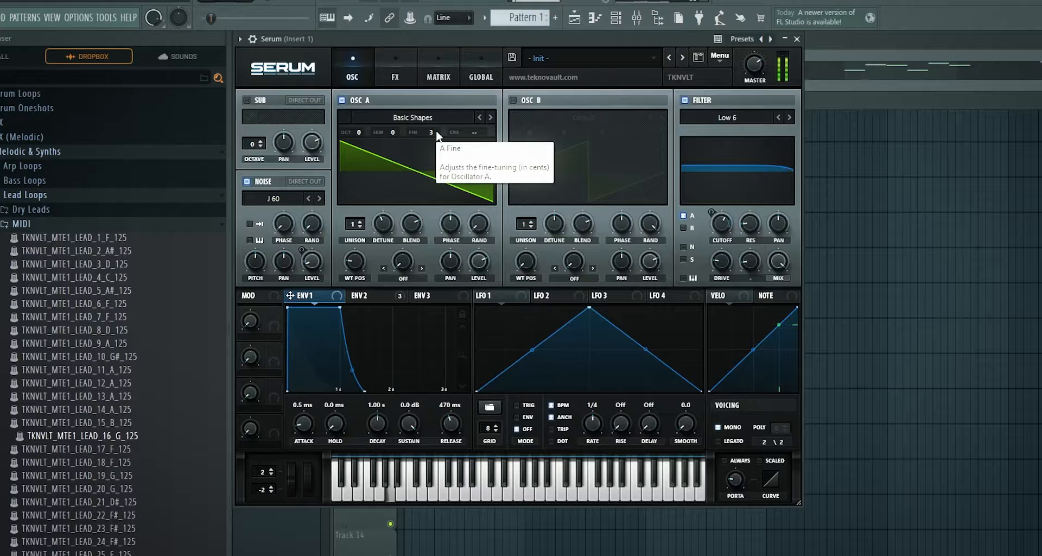
{"action": "right_click", "coordinate": [438, 131]}
{"action": "left_click", "coordinate": [474, 202]}
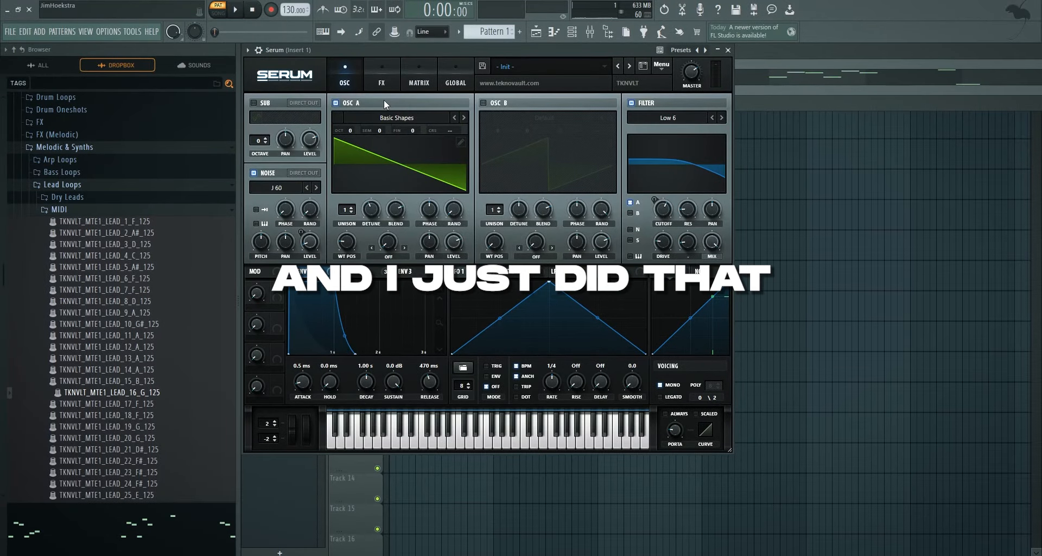